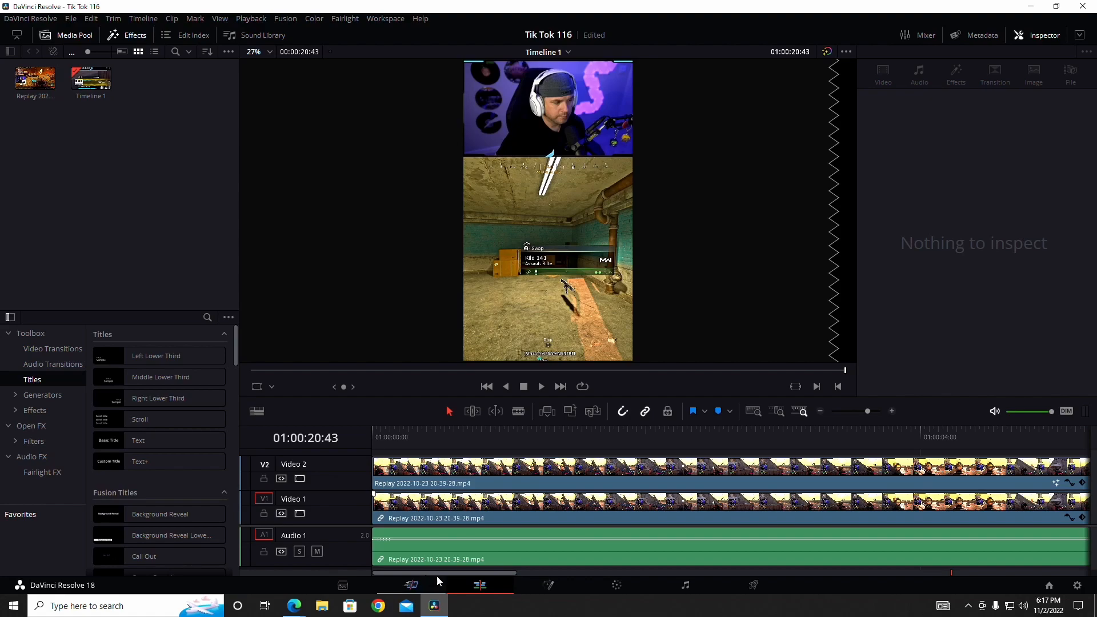
# Step: Undo the cut made on Video 2 only, and split both the Video 2 and Video 1 clips at 01:00:04:54
pyautogui.moveTo(377, 430); pyautogui.dragTo(634, 430)
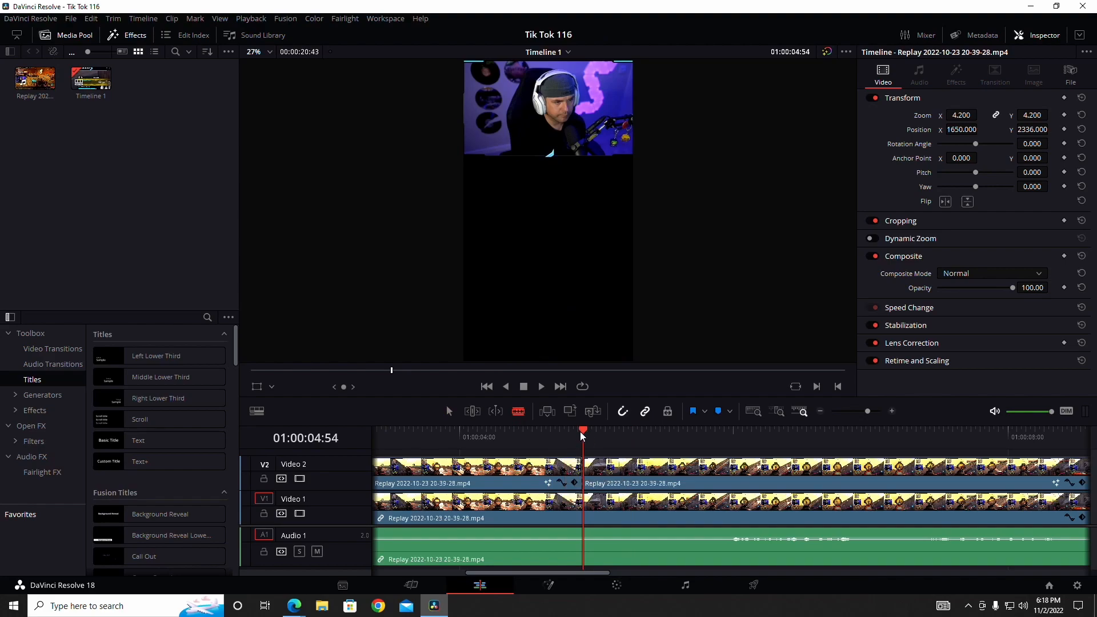
pyautogui.hotkey('ctrl', 'z')
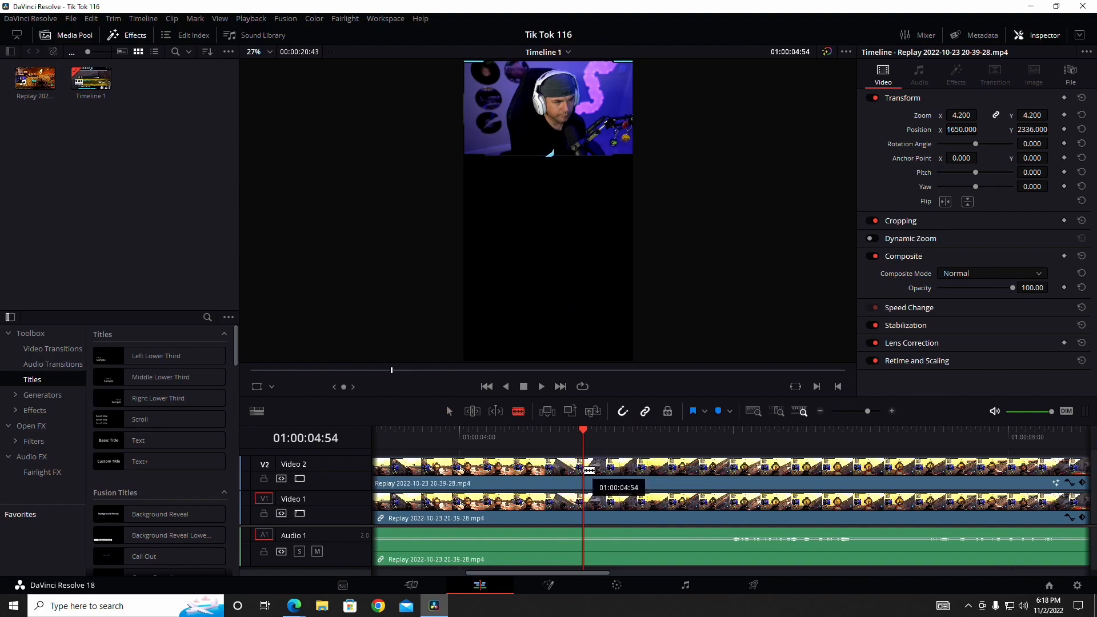
pyautogui.click(589, 470)
pyautogui.click(589, 503)
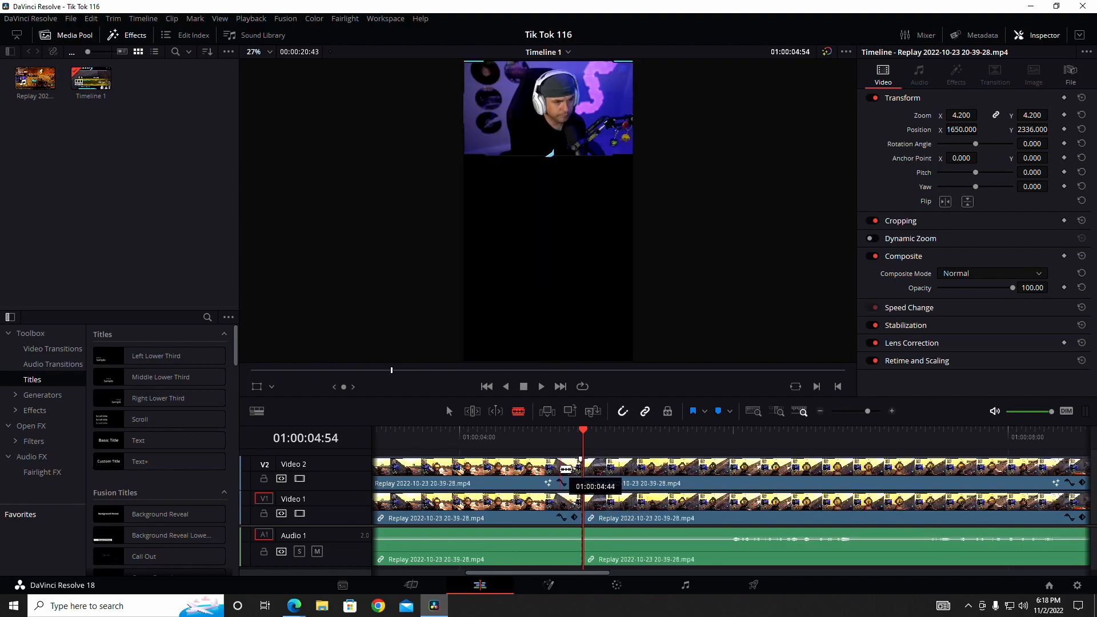
# Step: Delete the video and audio segments before the 01:00:04:54 cut so the remaining footage starts the timeline
pyautogui.click(537, 439)
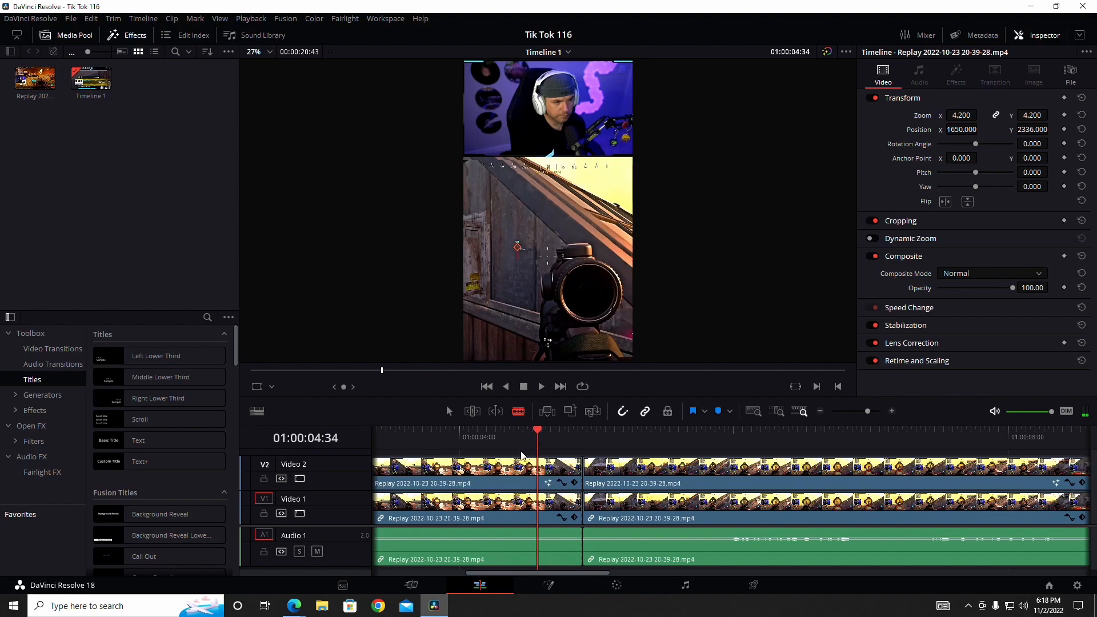
pyautogui.click(536, 433)
pyautogui.click(534, 433)
pyautogui.moveTo(477, 453); pyautogui.dragTo(522, 591)
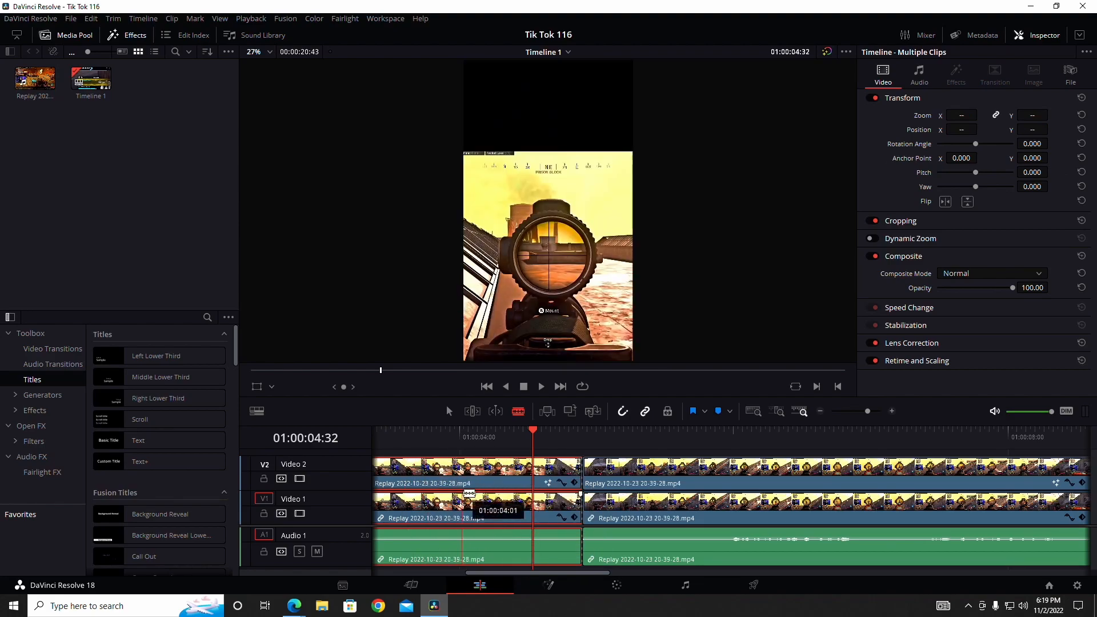
pyautogui.press('Delete')
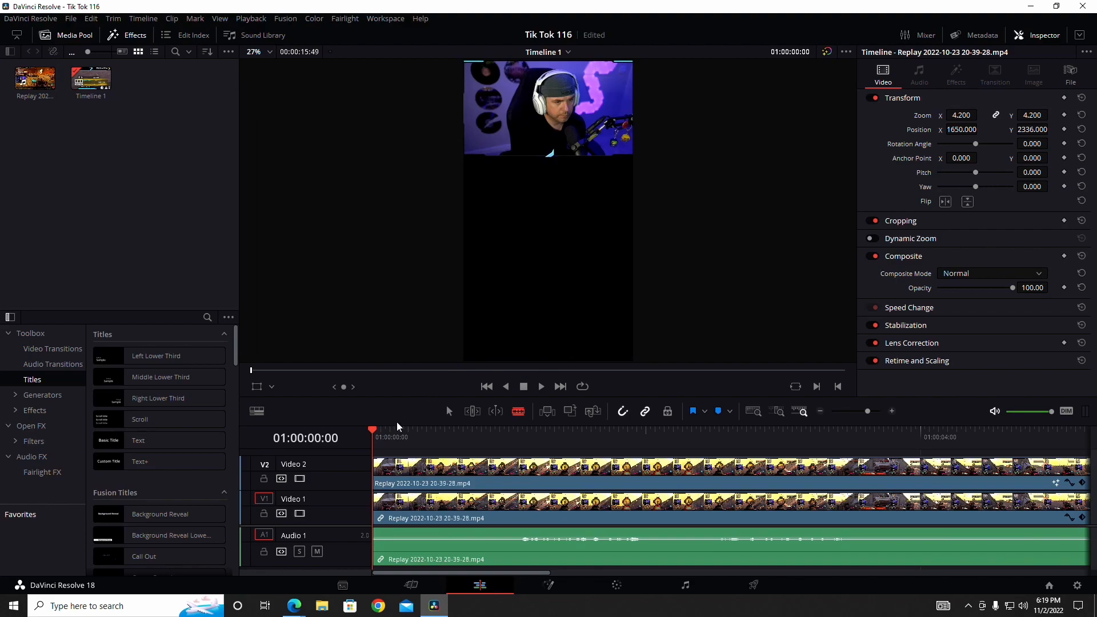
# Step: Play the timeline from the start to find the slow-motion start, and split both video tracks at 01:00:06:48
pyautogui.moveTo(375, 433)
pyautogui.mouseDown()
pyautogui.moveTo(519, 433)
pyautogui.moveTo(373, 432)
pyautogui.mouseUp()
pyautogui.click(542, 387)
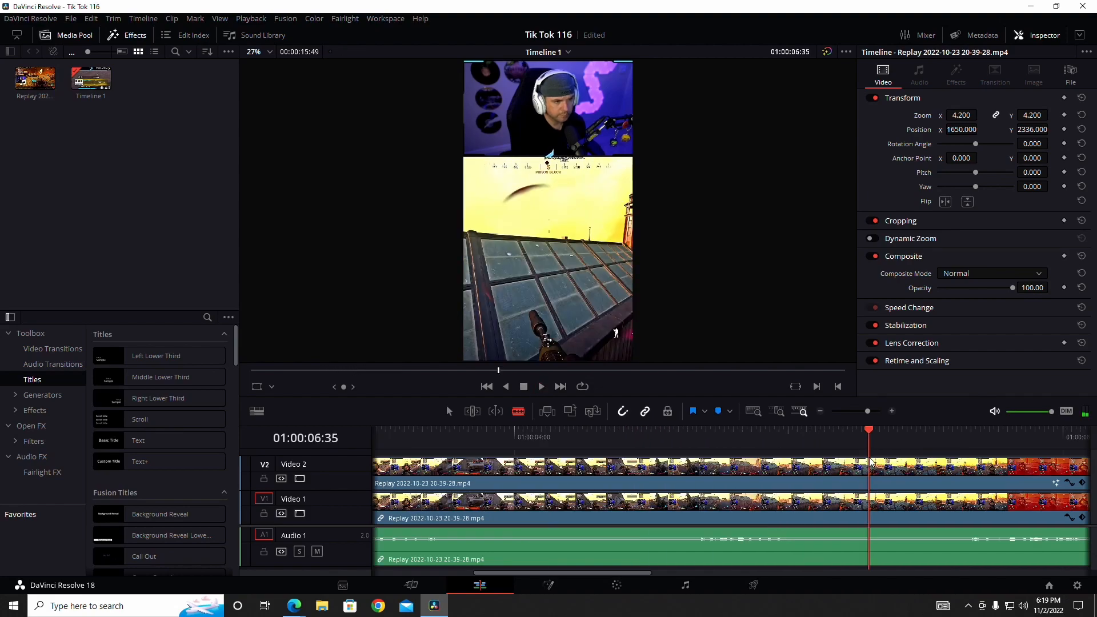
pyautogui.moveTo(870, 461); pyautogui.dragTo(888, 459)
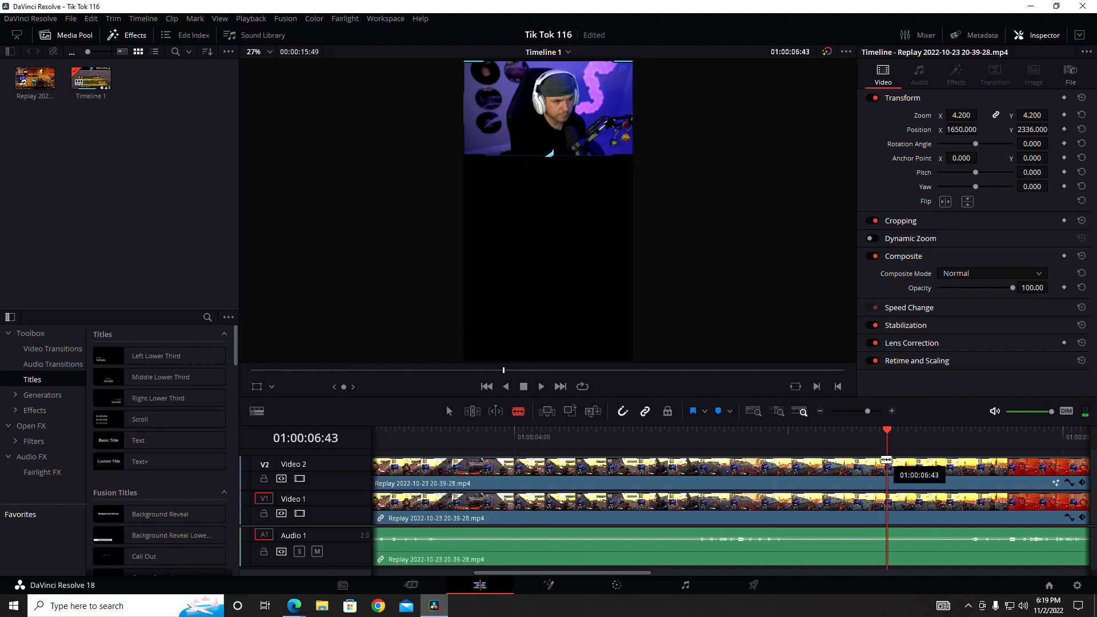
pyautogui.moveTo(587, 573); pyautogui.dragTo(679, 574)
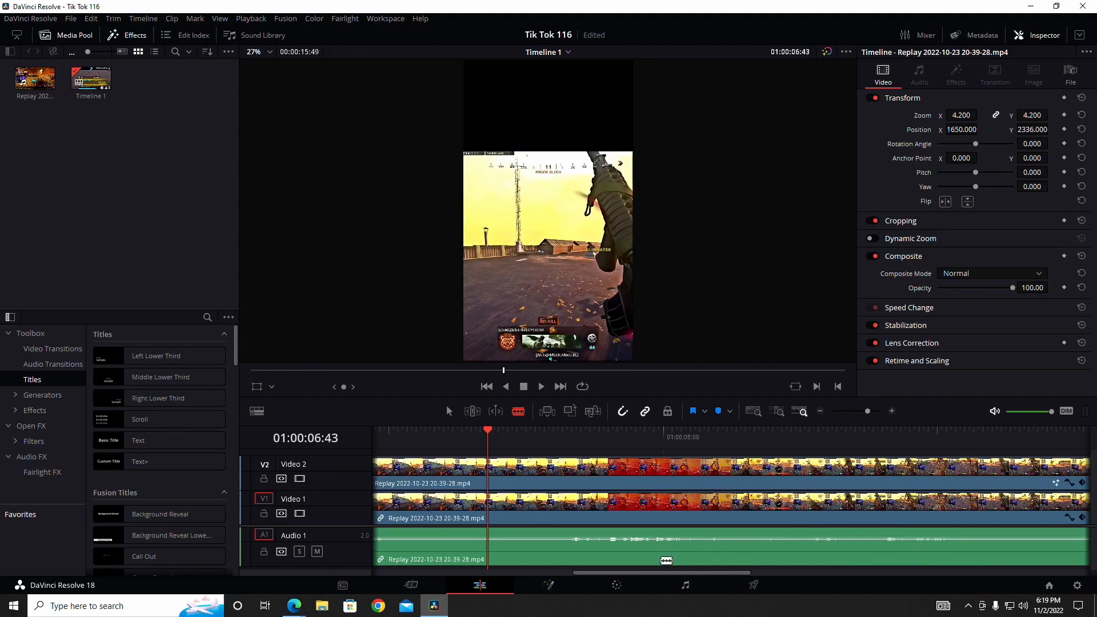
pyautogui.moveTo(494, 426)
pyautogui.mouseDown()
pyautogui.moveTo(517, 431)
pyautogui.moveTo(480, 433)
pyautogui.moveTo(584, 431)
pyautogui.moveTo(488, 428)
pyautogui.moveTo(517, 428)
pyautogui.moveTo(500, 433)
pyautogui.mouseUp()
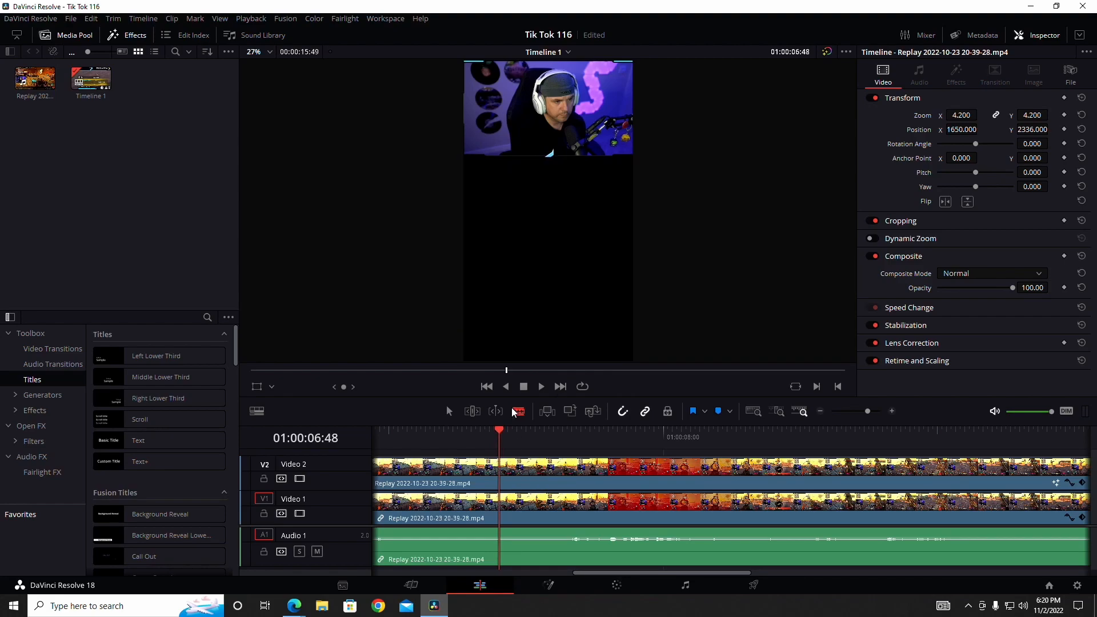
pyautogui.click(500, 472)
pyautogui.click(502, 508)
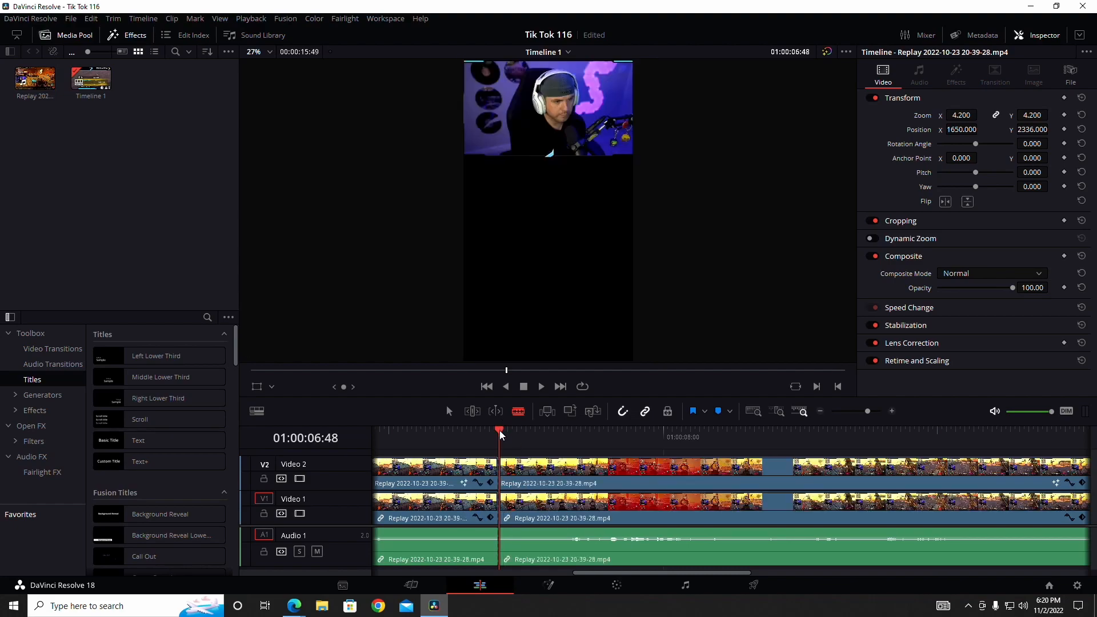
# Step: Split all tracks at 01:00:07:19 and move the footage after that cut later in the timeline to leave a gap
pyautogui.moveTo(500, 435); pyautogui.dragTo(709, 569)
pyautogui.hotkey('ctrl', 'b')
pyautogui.press('a')
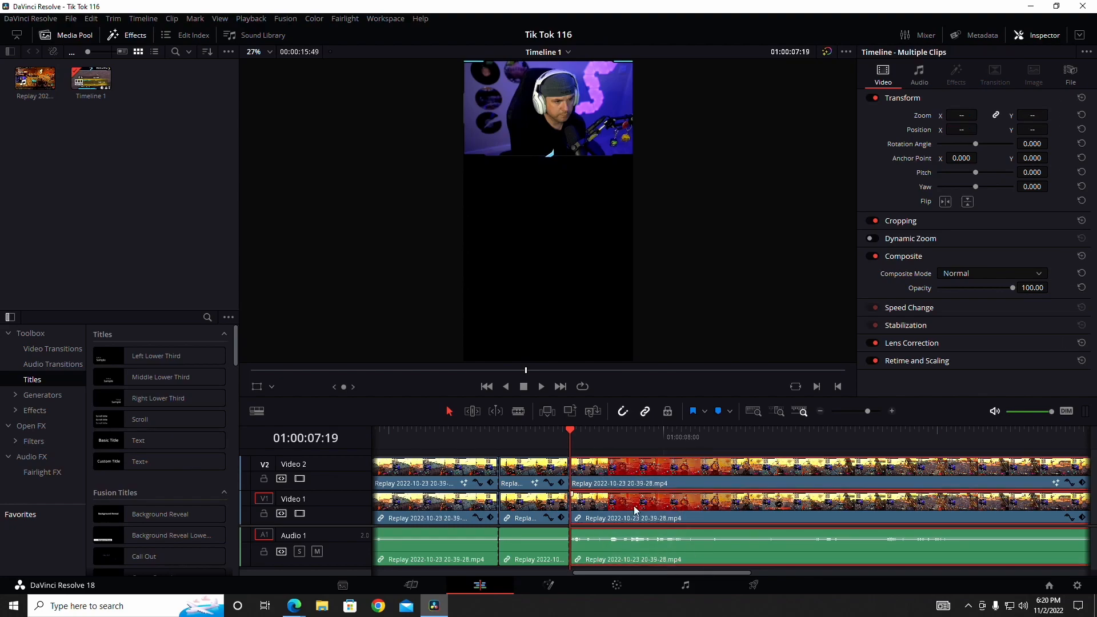
pyautogui.moveTo(619, 472); pyautogui.dragTo(1061, 476)
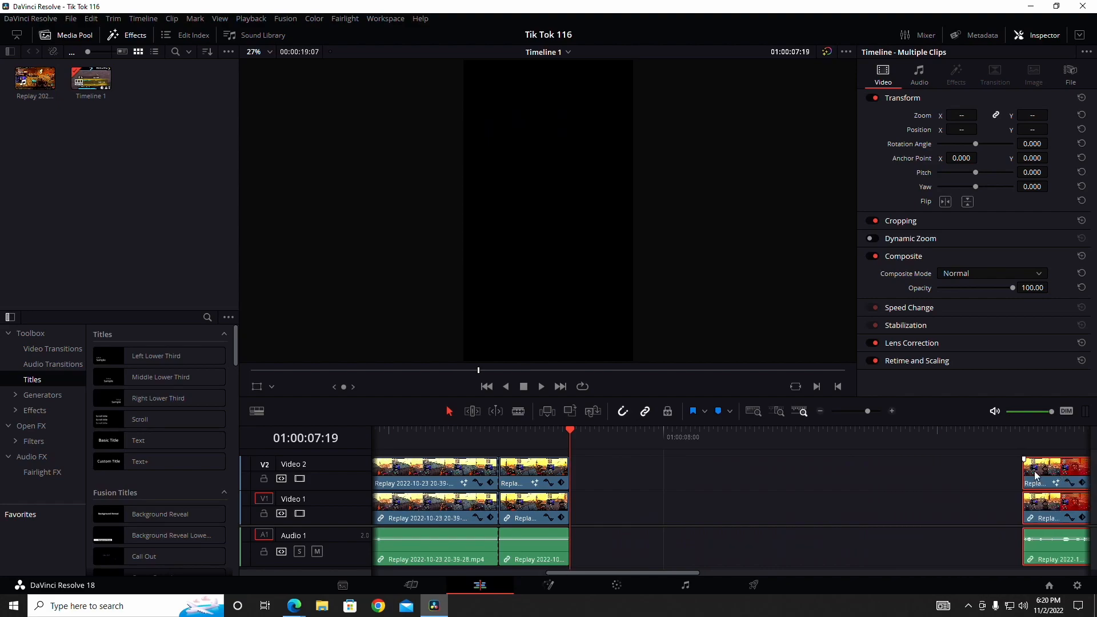
pyautogui.click(656, 467)
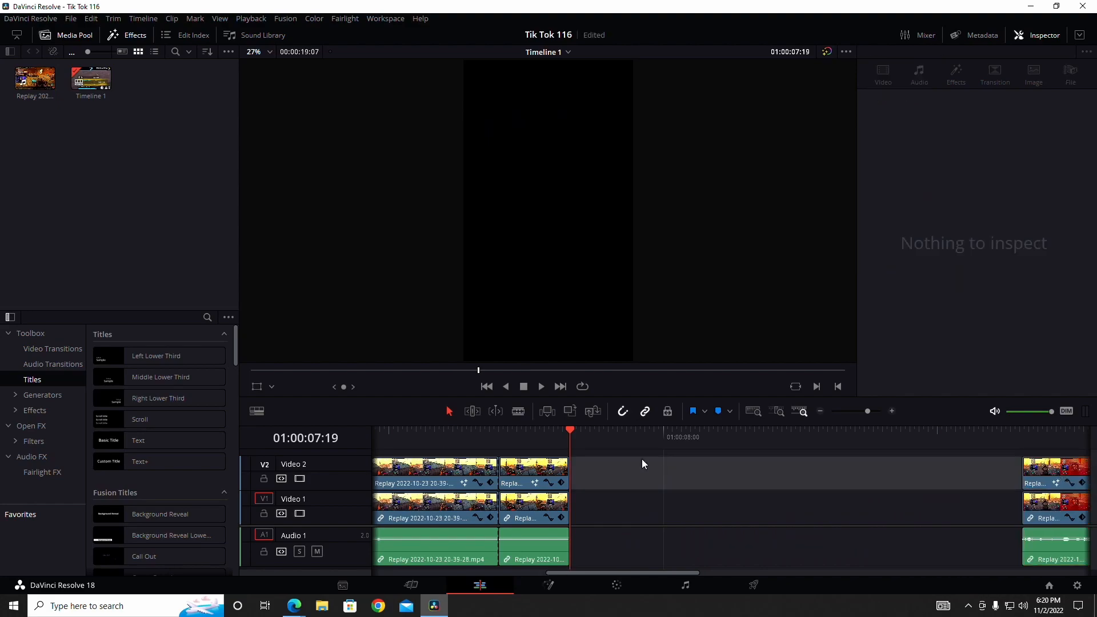
# Step: Turn on Retime Controls for the short middle segment on both Video 2 and Video 1
pyautogui.click(521, 465)
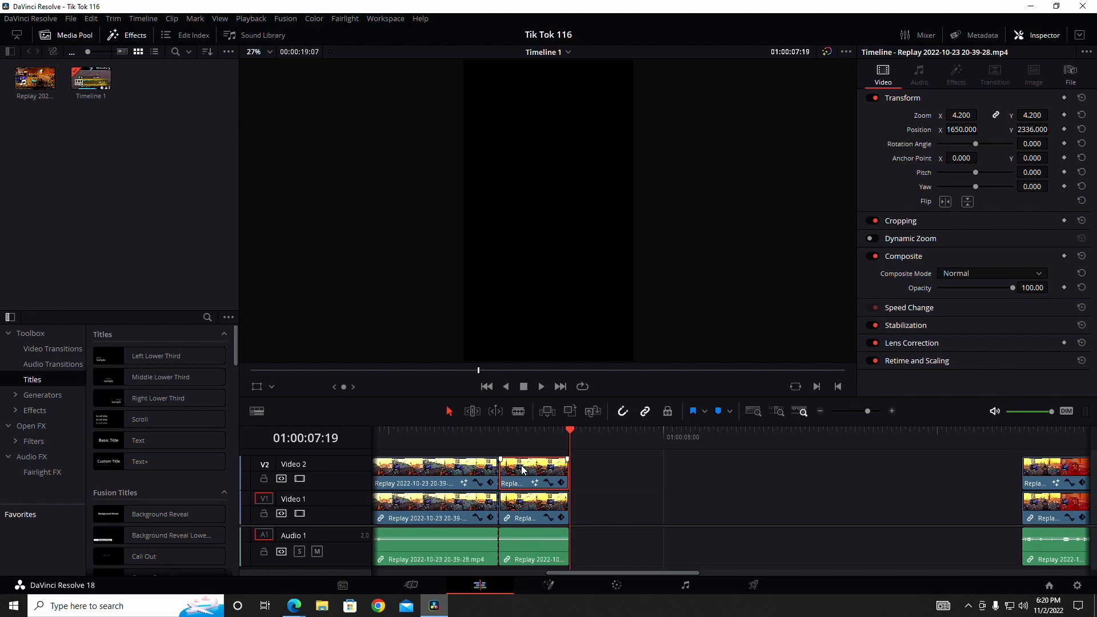
pyautogui.hotkey('ctrl', 'r')
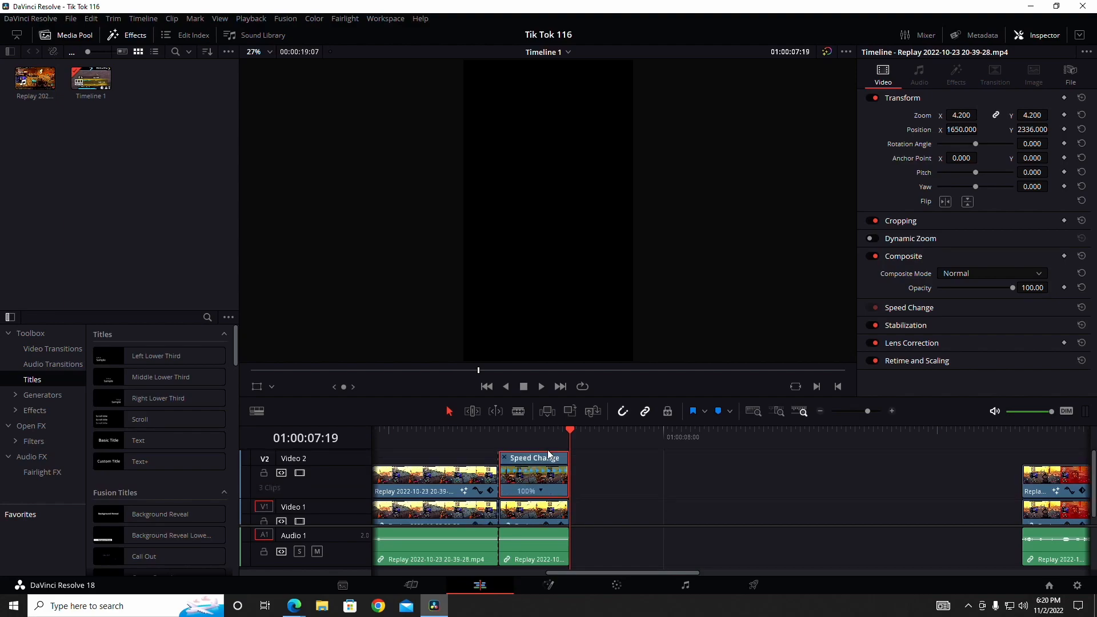
pyautogui.scroll(-1, 543, 470)
pyautogui.click(545, 504)
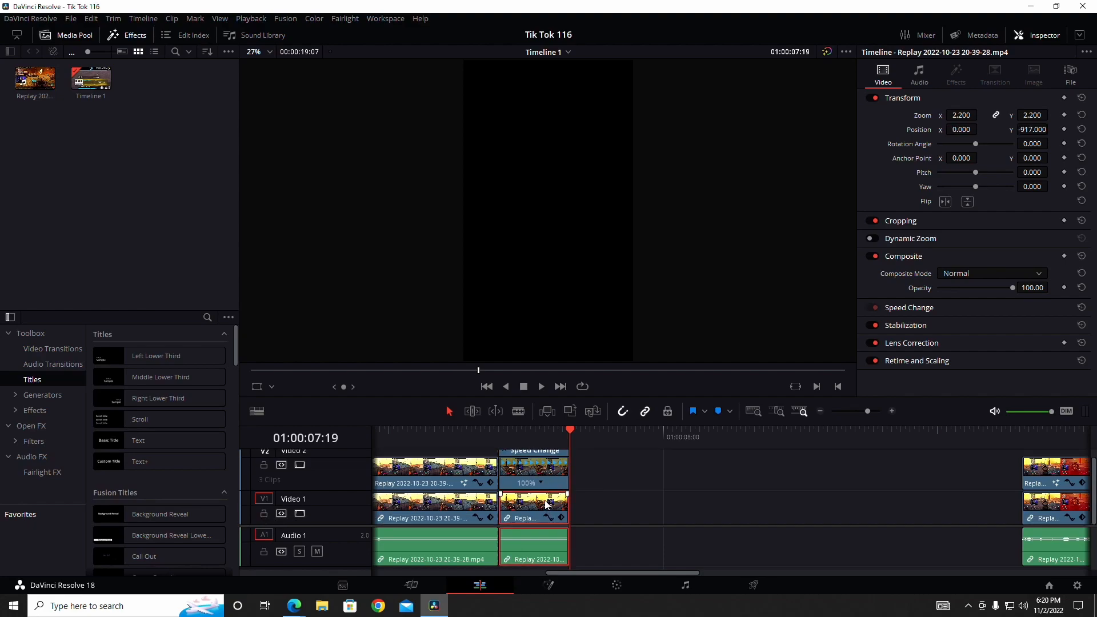
pyautogui.hotkey('ctrl', 'r')
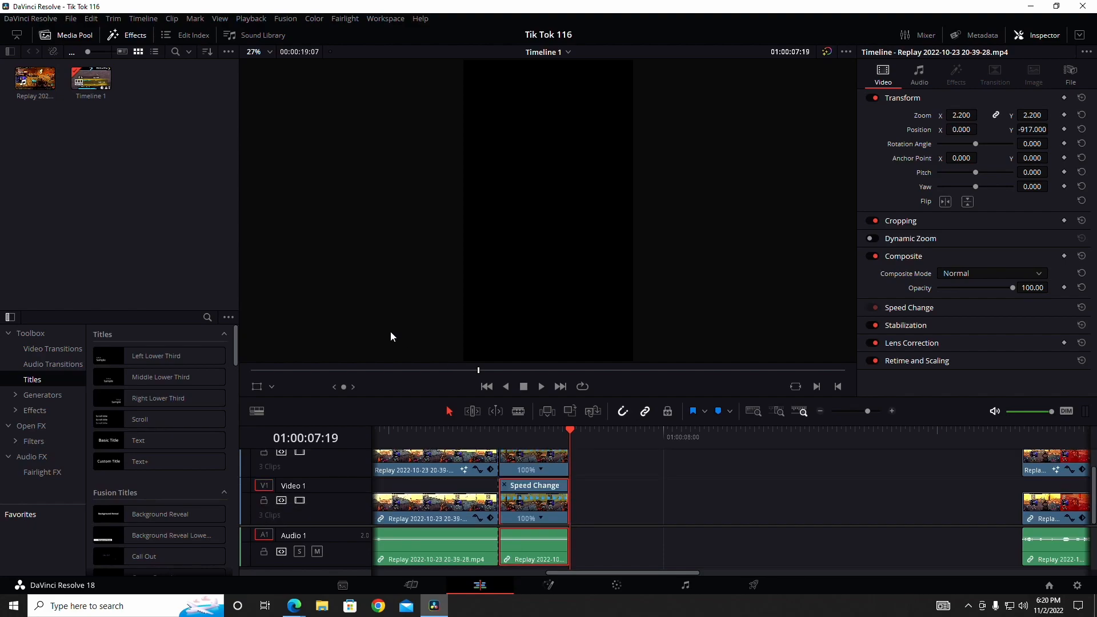
pyautogui.rightClick(561, 459)
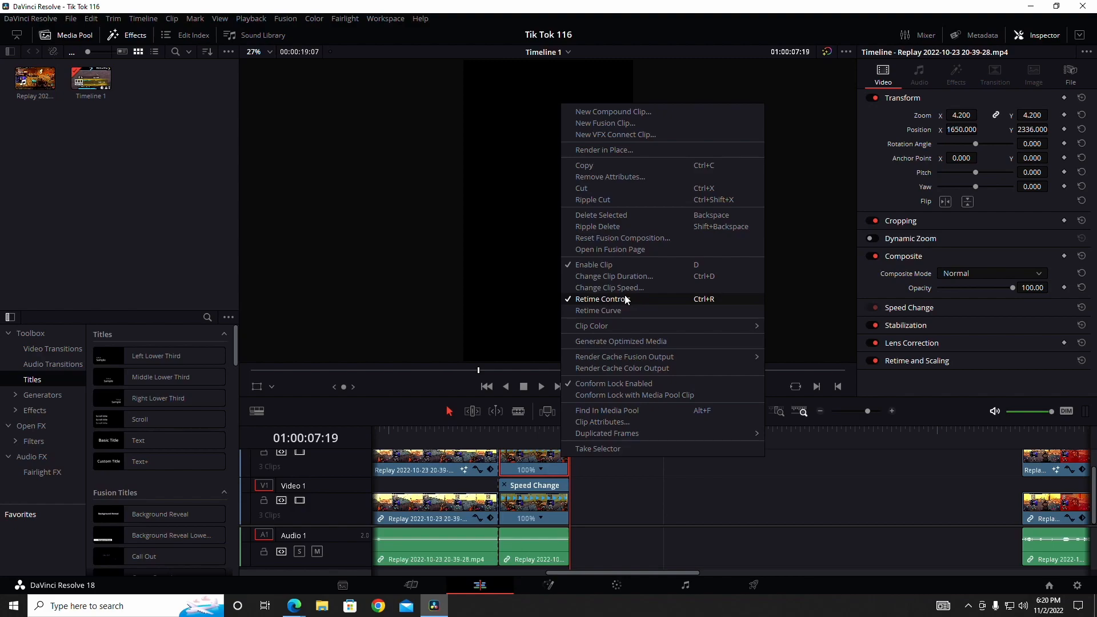
pyautogui.click(643, 482)
# Step: Change the speed of the middle segment on Video 2 to 25%
pyautogui.scroll(2, 605, 470)
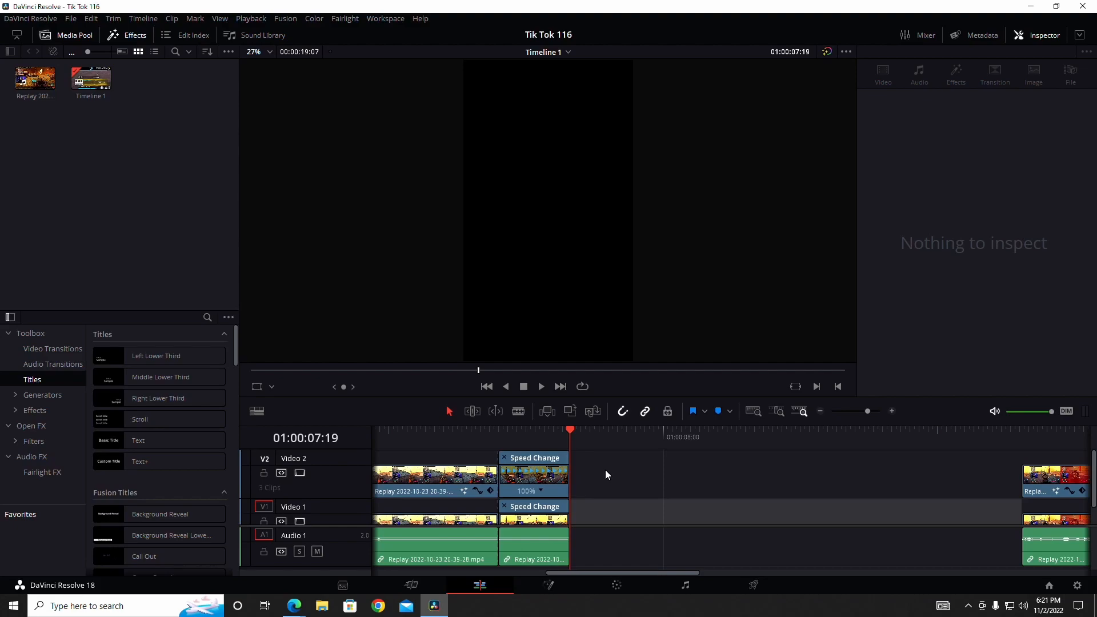
pyautogui.click(539, 491)
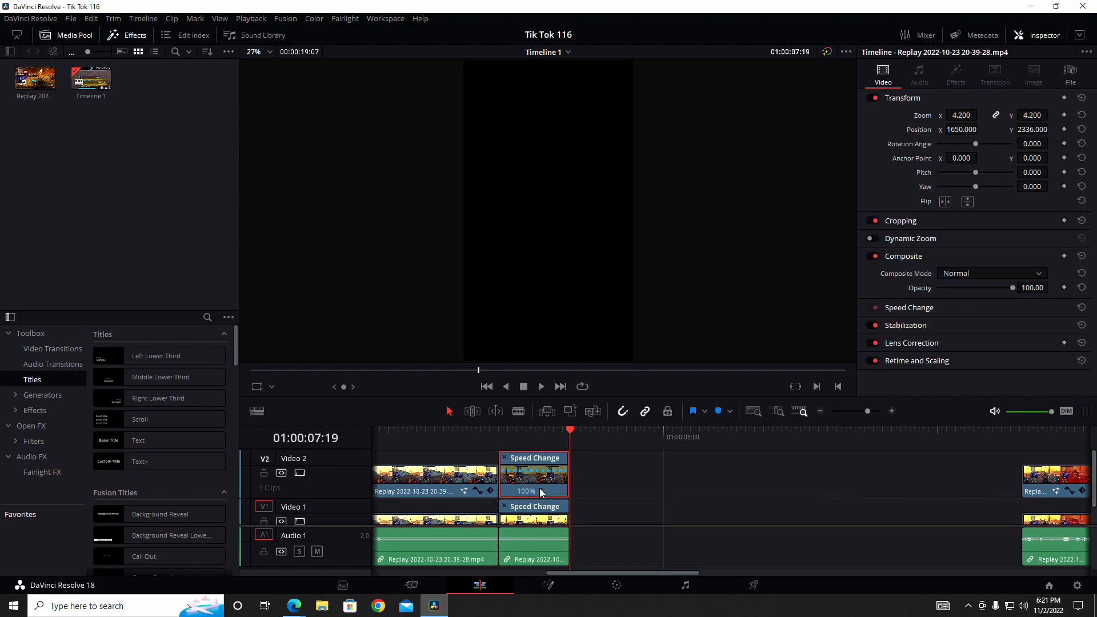
pyautogui.click(542, 490)
pyautogui.moveTo(608, 523)
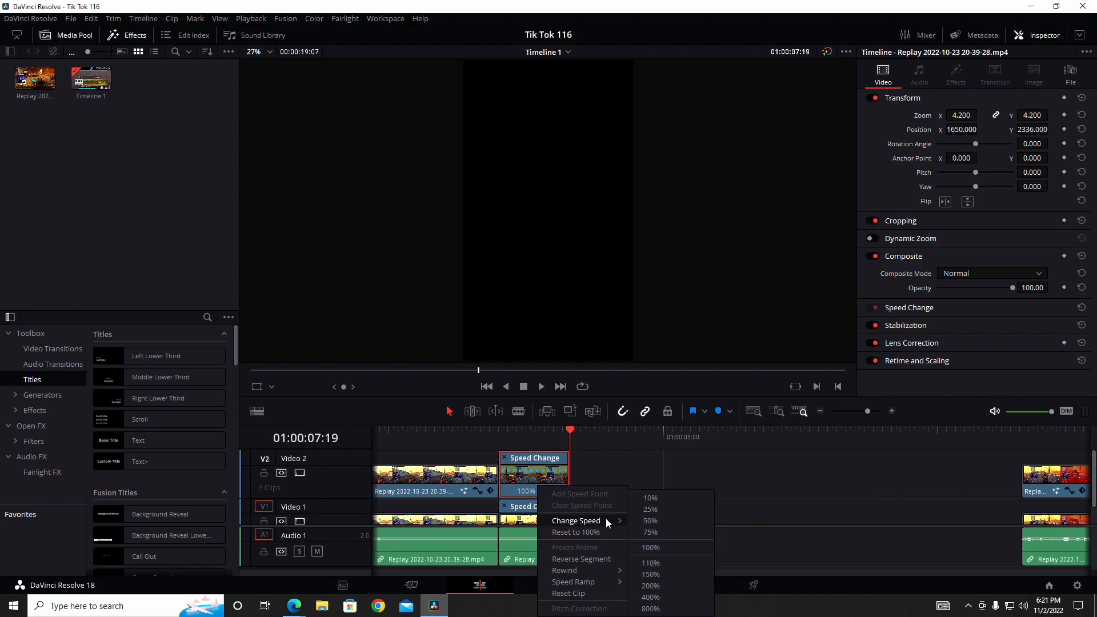
pyautogui.click(657, 506)
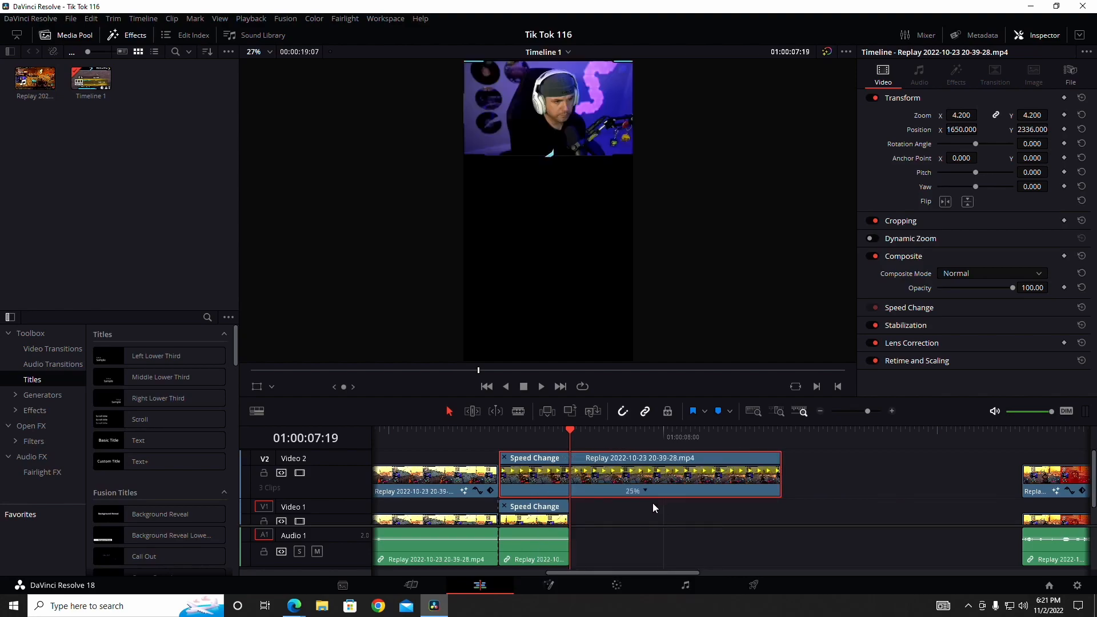
# Step: Change the speed of the matching Video 1 segment and its linked audio to 25%
pyautogui.click(531, 519)
pyautogui.scroll(-1, 533, 507)
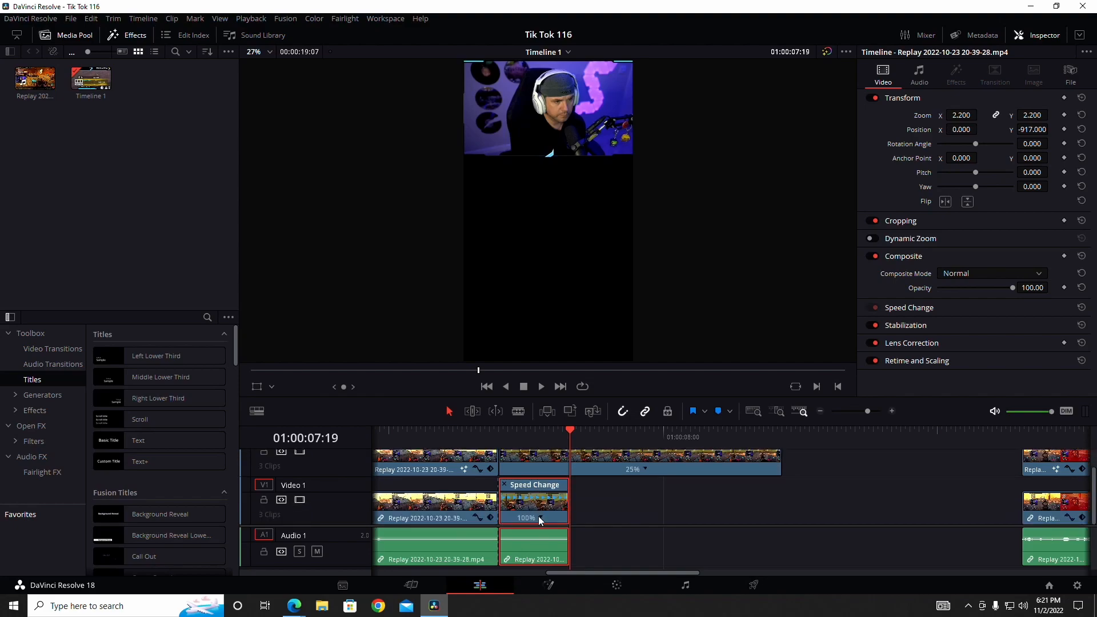
pyautogui.click(541, 517)
pyautogui.moveTo(598, 521)
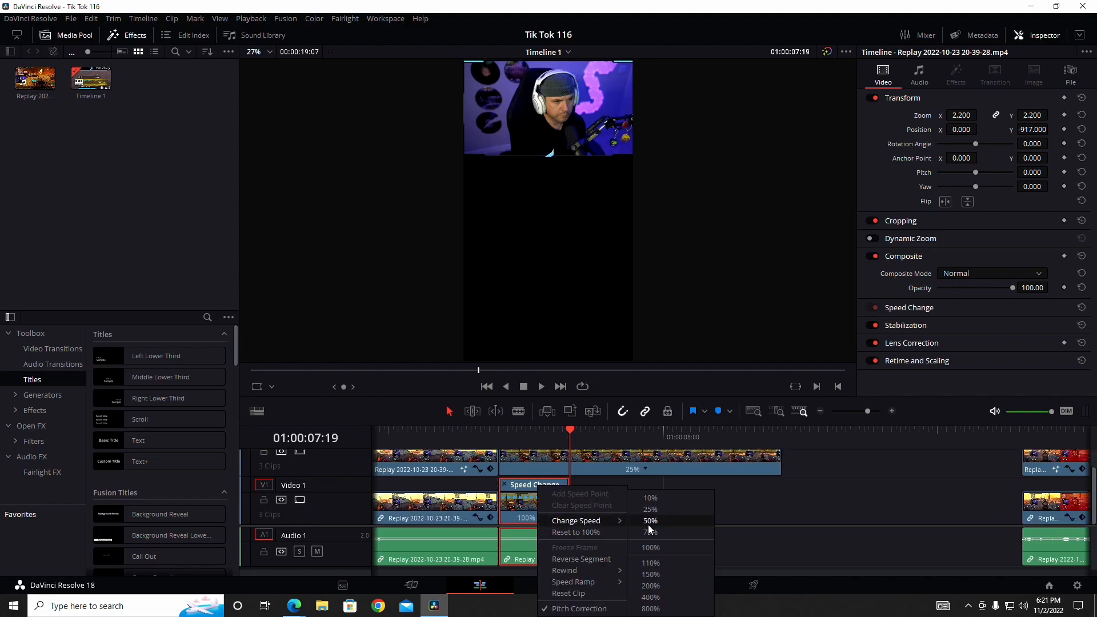
pyautogui.click(655, 509)
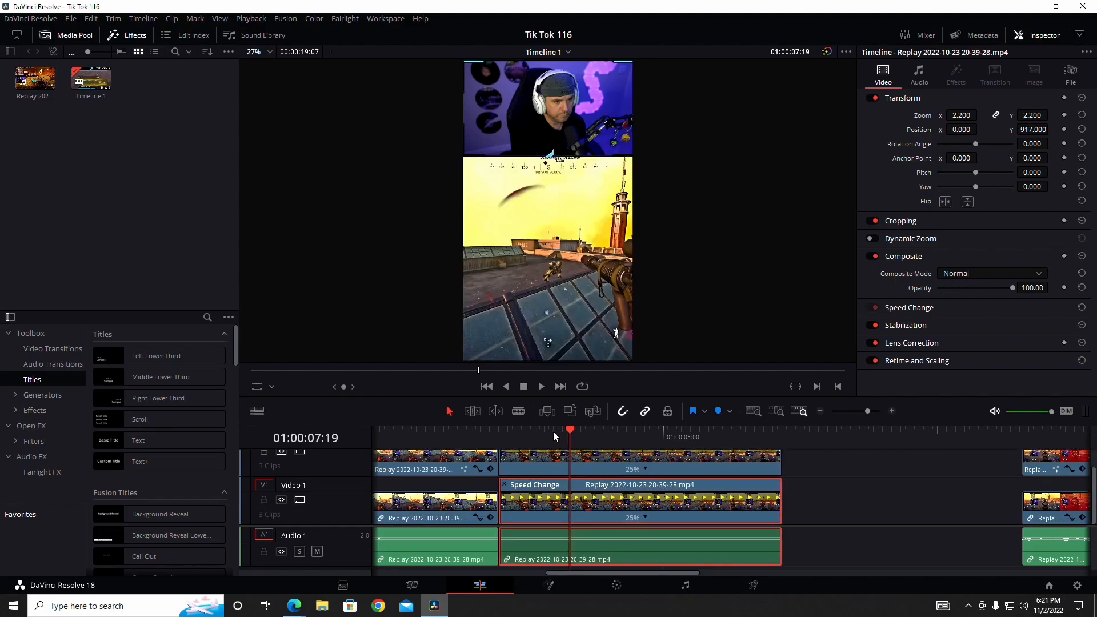
# Step: Play back the slowed segment from its start and from just before it to check the slow motion
pyautogui.click(500, 431)
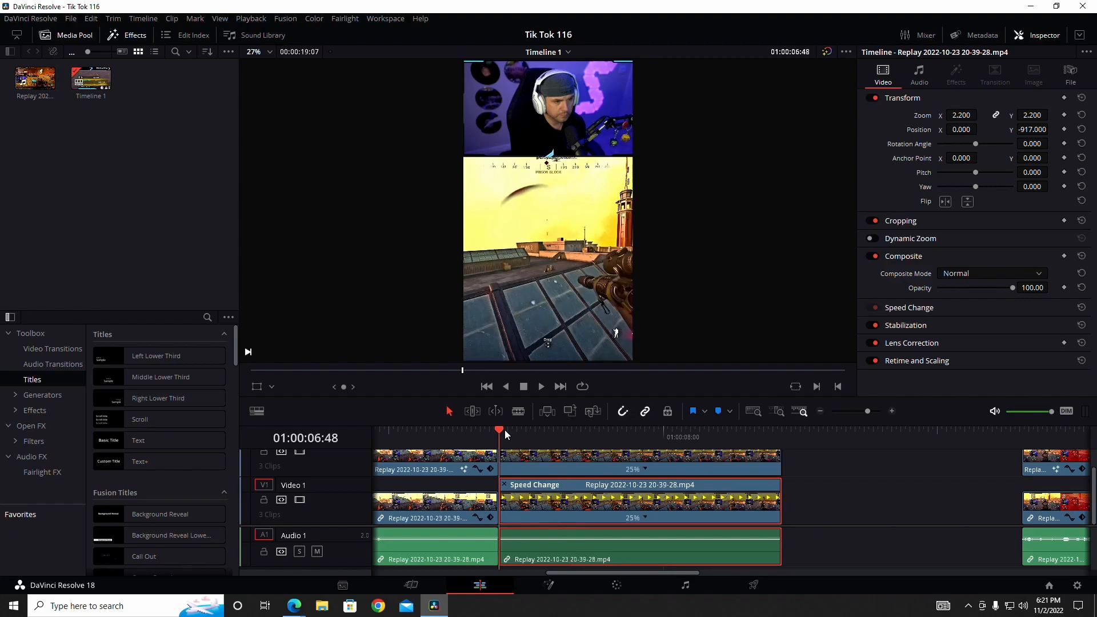
pyautogui.click(542, 386)
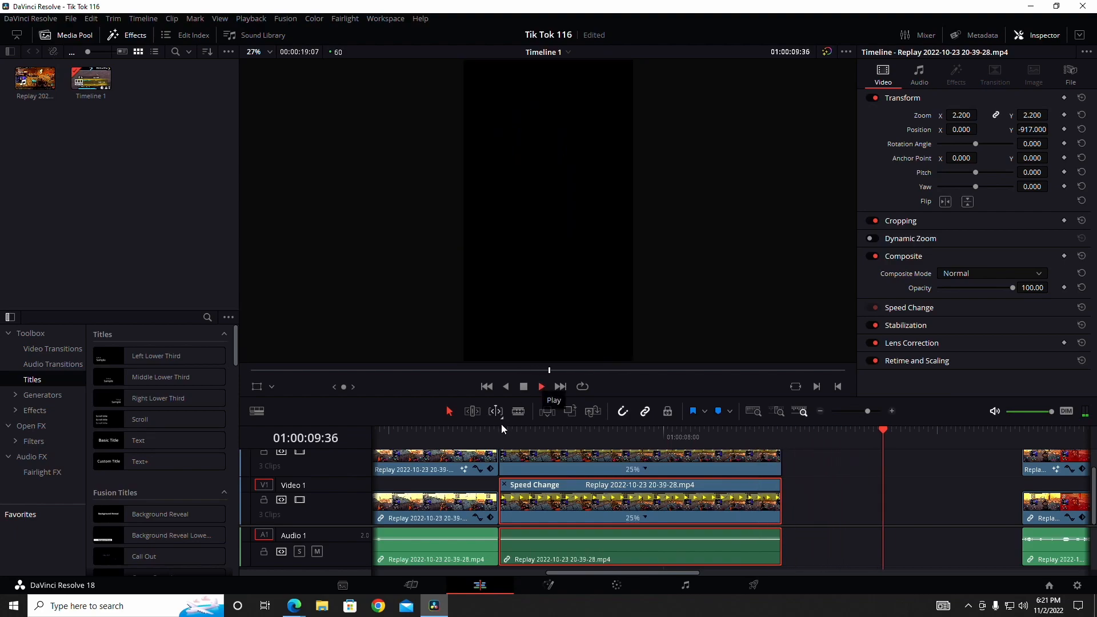
pyautogui.click(457, 432)
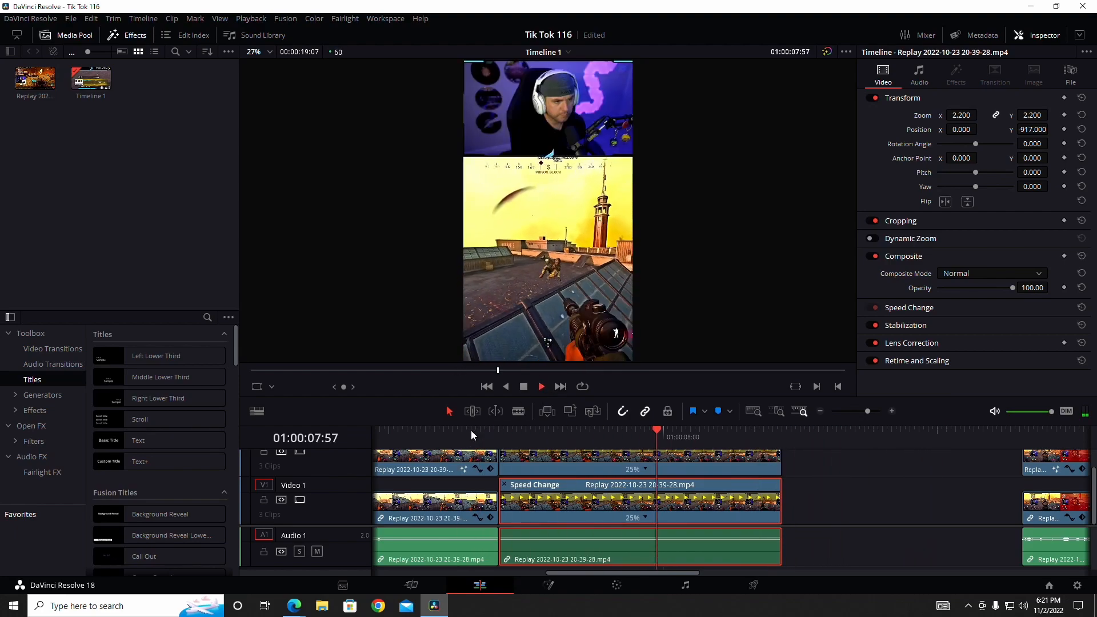
pyautogui.click(523, 389)
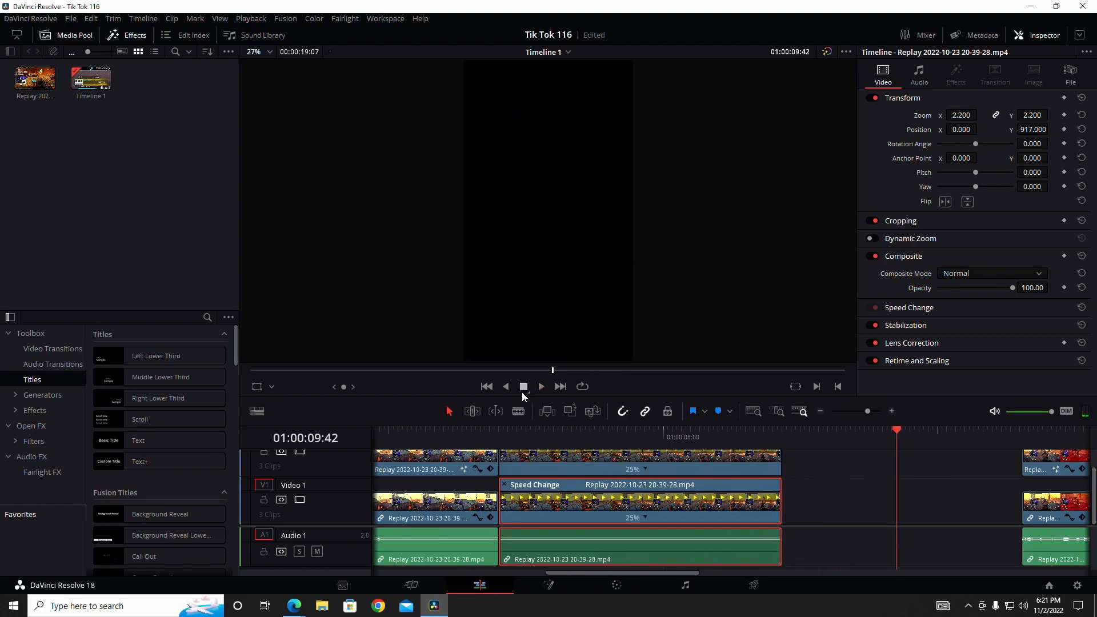
pyautogui.click(472, 432)
pyautogui.click(542, 387)
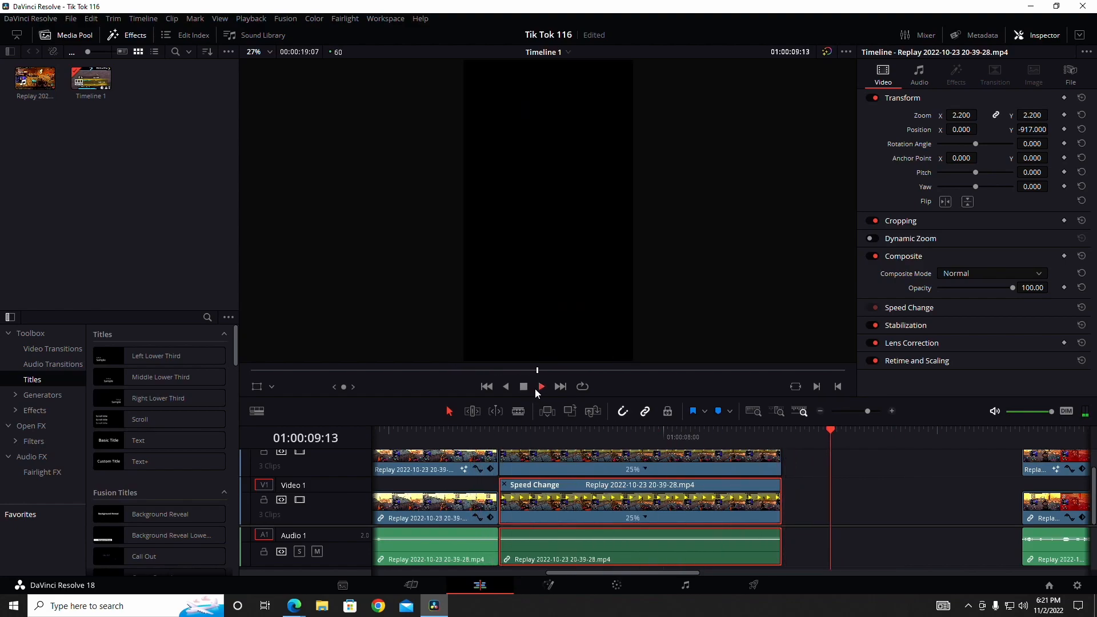
pyautogui.click(524, 387)
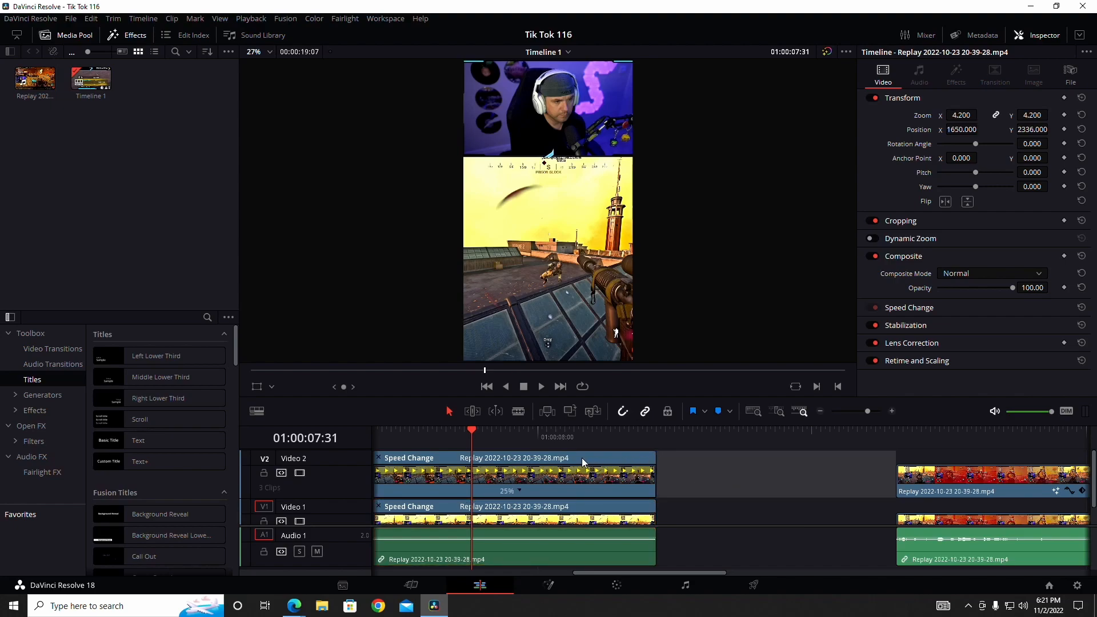
# Step: Stretch the end of the Video 2 retimed segment into the gap until its speed is 15%
pyautogui.click(639, 462)
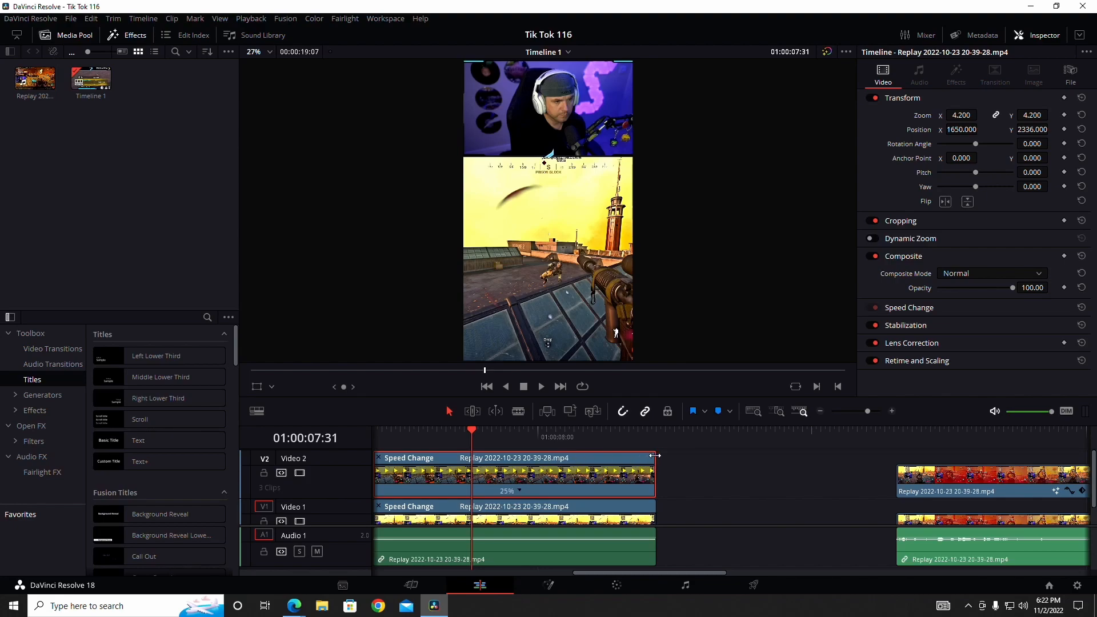
pyautogui.moveTo(655, 456); pyautogui.dragTo(834, 456)
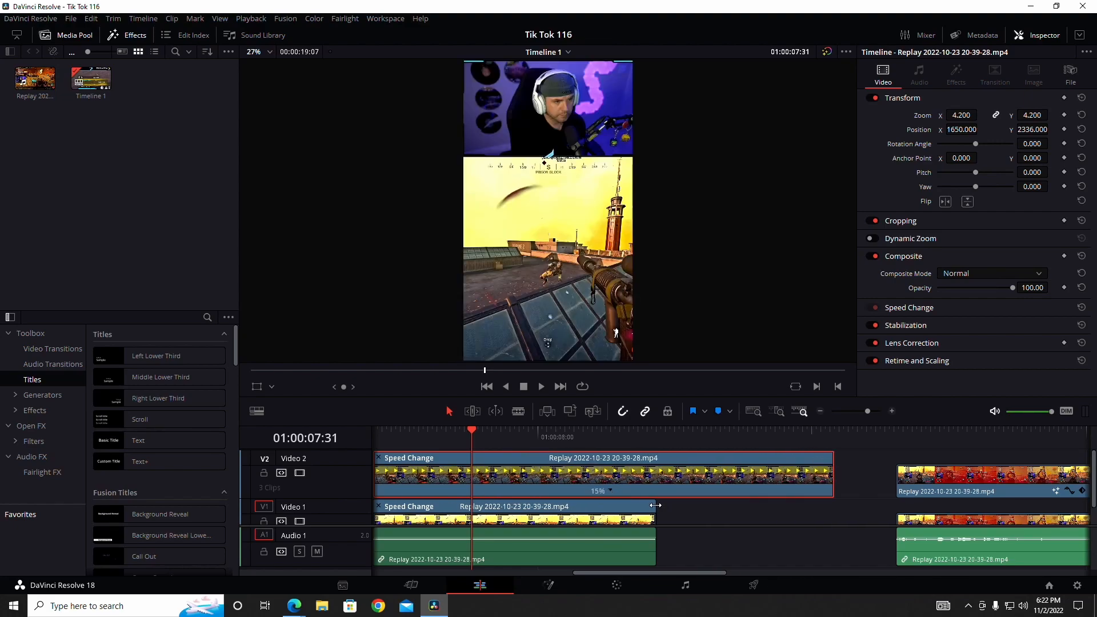
pyautogui.scroll(-2, 626, 492)
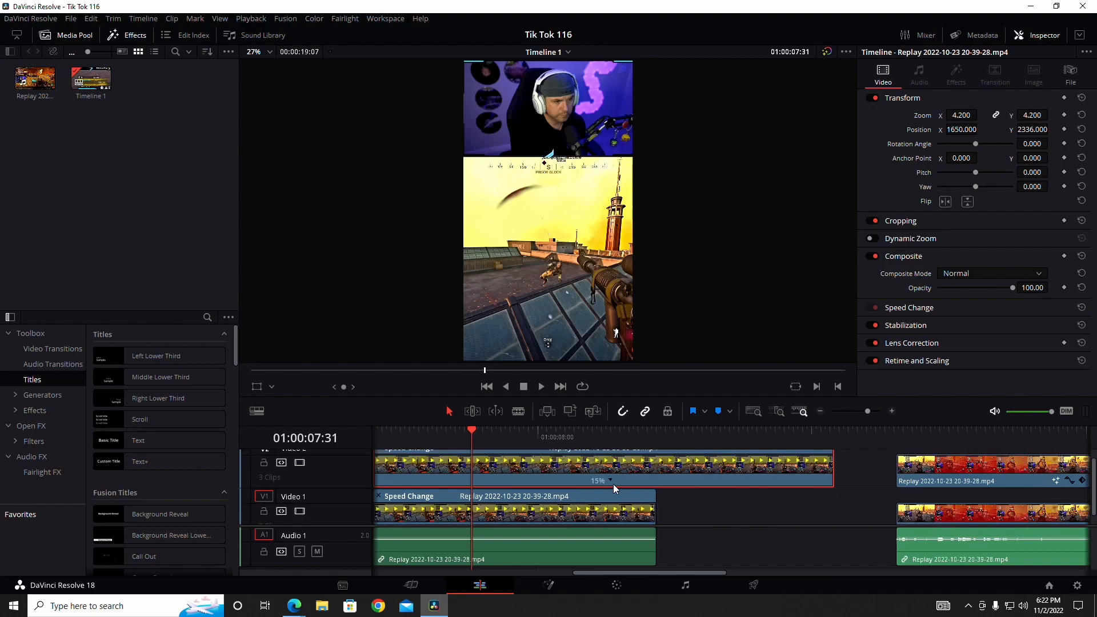
# Step: Stretch the Video 1 retimed segment with its audio to 15% speed and move the trailing clips back against the slowed segments
pyautogui.scroll(-2, 628, 492)
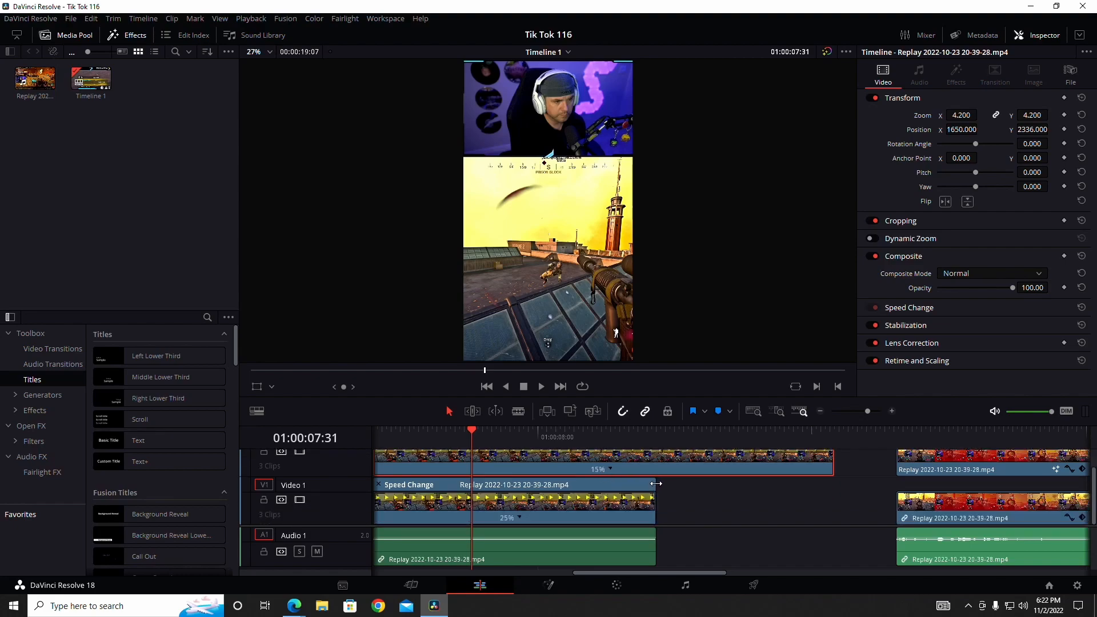
pyautogui.moveTo(656, 484); pyautogui.dragTo(834, 484)
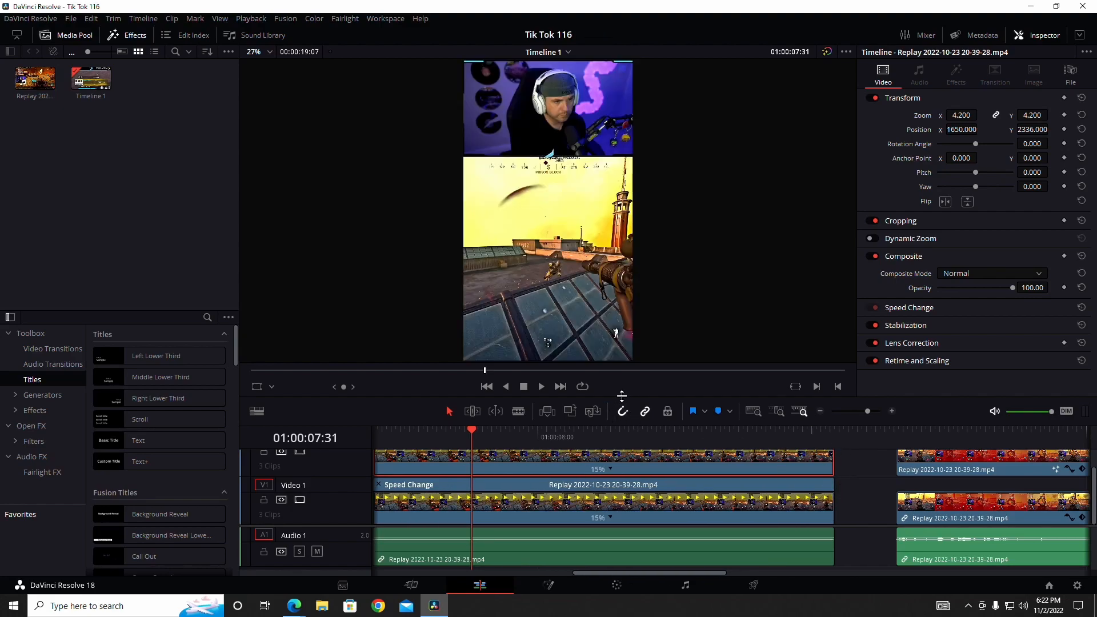
pyautogui.scroll(1, 783, 485)
pyautogui.moveTo(862, 462); pyautogui.dragTo(1017, 531)
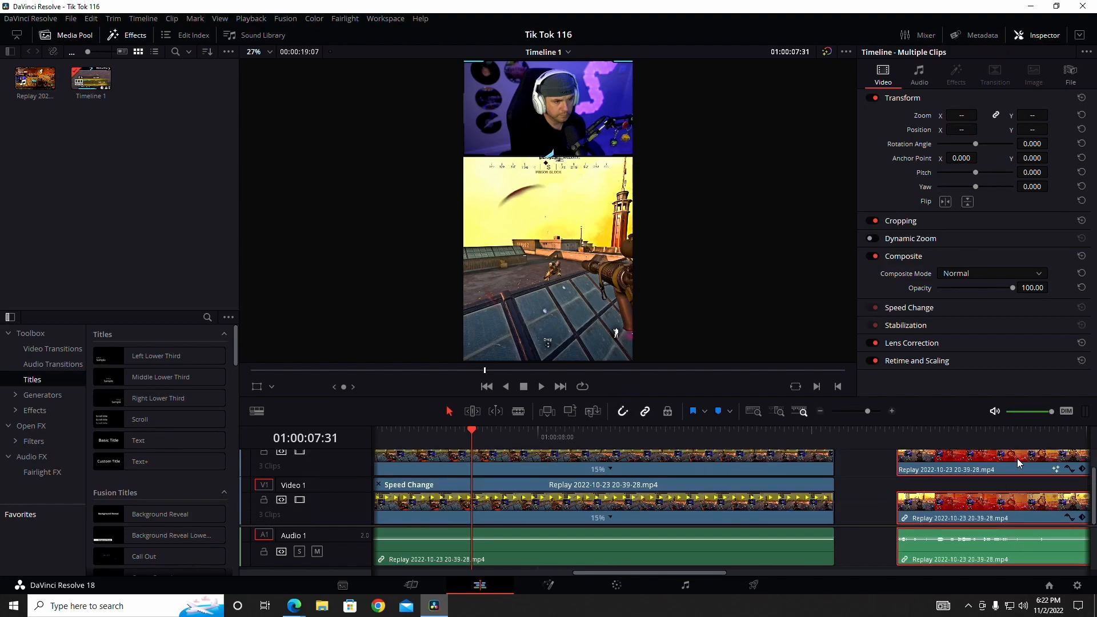
pyautogui.moveTo(1017, 458); pyautogui.dragTo(937, 475)
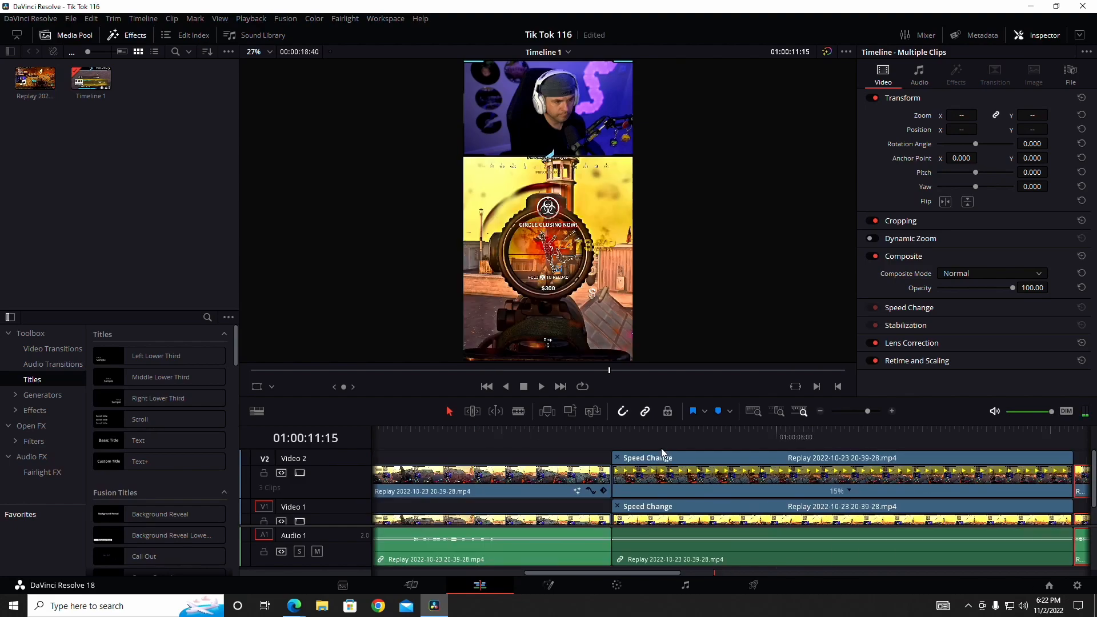
# Step: Play back the 15% segment from its start and from just before it to check the motion
pyautogui.click(651, 432)
pyautogui.click(543, 387)
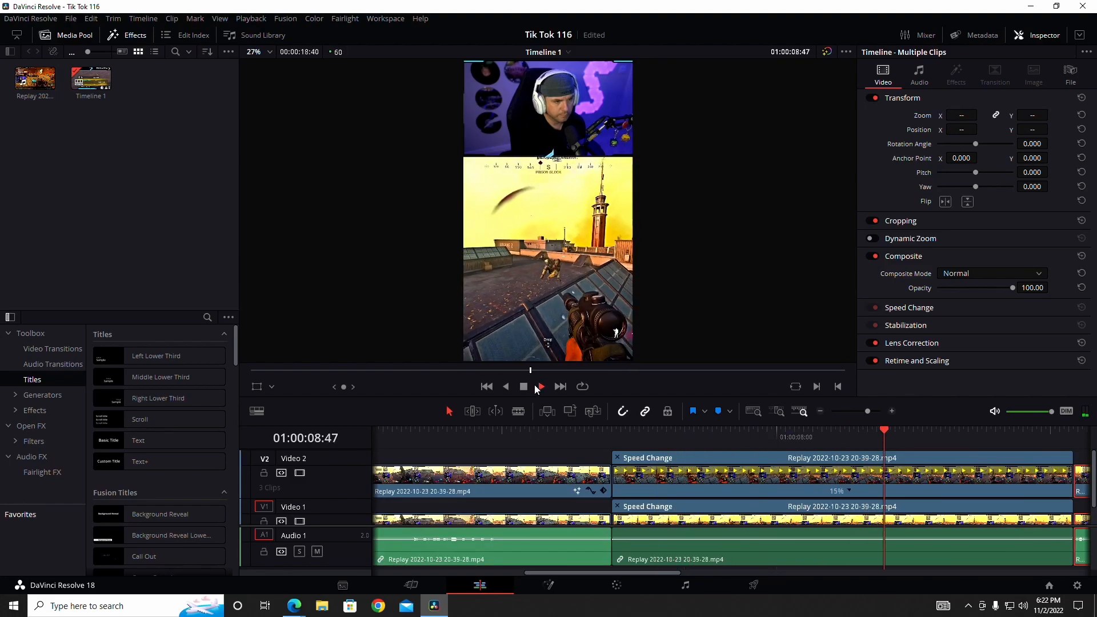
pyautogui.click(523, 387)
pyautogui.click(596, 432)
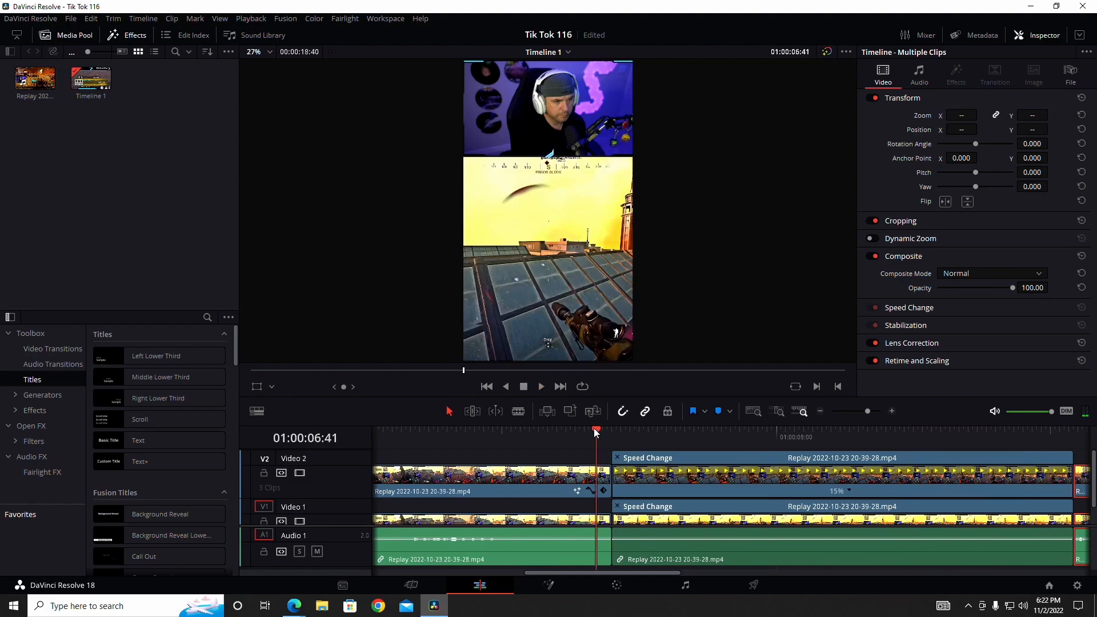
pyautogui.click(540, 387)
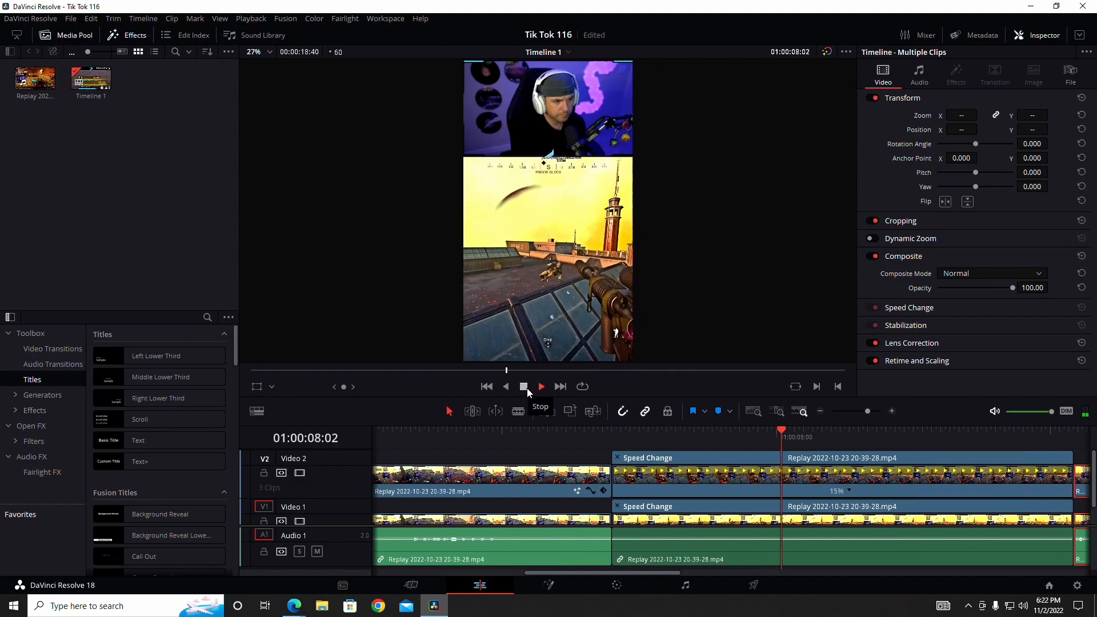
pyautogui.click(524, 388)
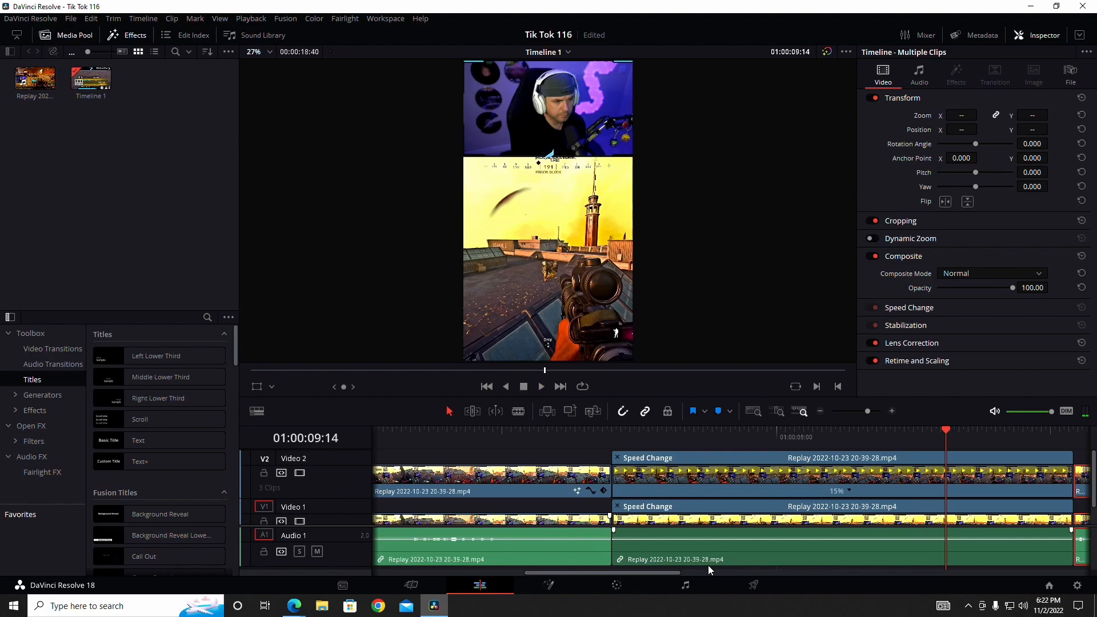
# Step: Set the slowed Video 1 segment's retime process to Optical Flow and its motion estimation to Enhanced Better
pyautogui.moveTo(656, 573); pyautogui.dragTo(680, 573)
pyautogui.scroll(-1, 707, 501)
pyautogui.scroll(-1, 707, 505)
pyautogui.click(465, 490)
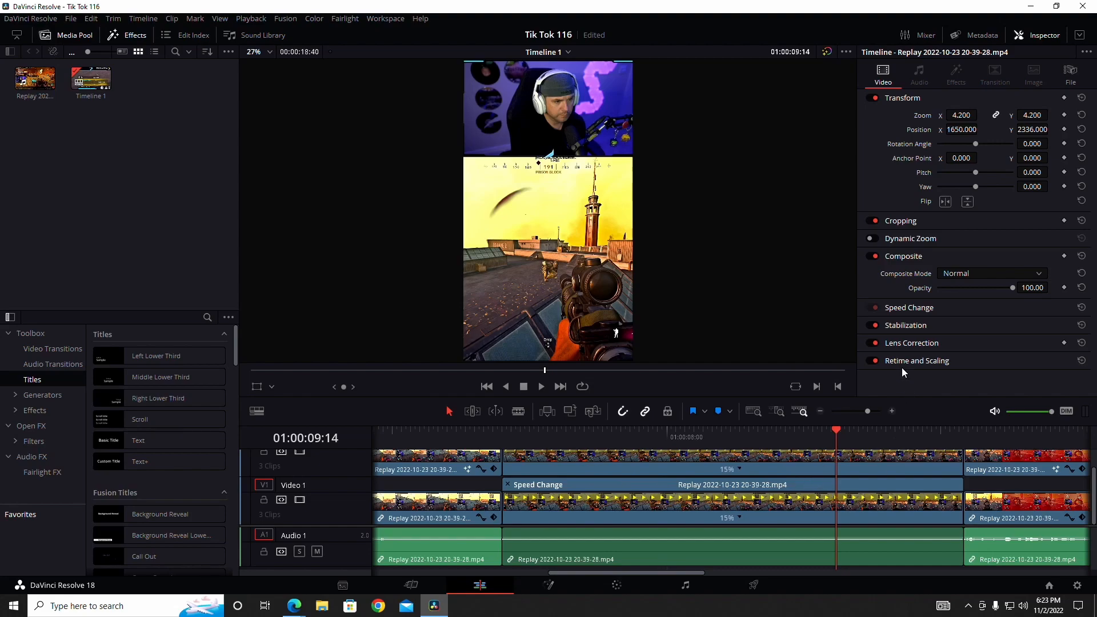
pyautogui.click(818, 483)
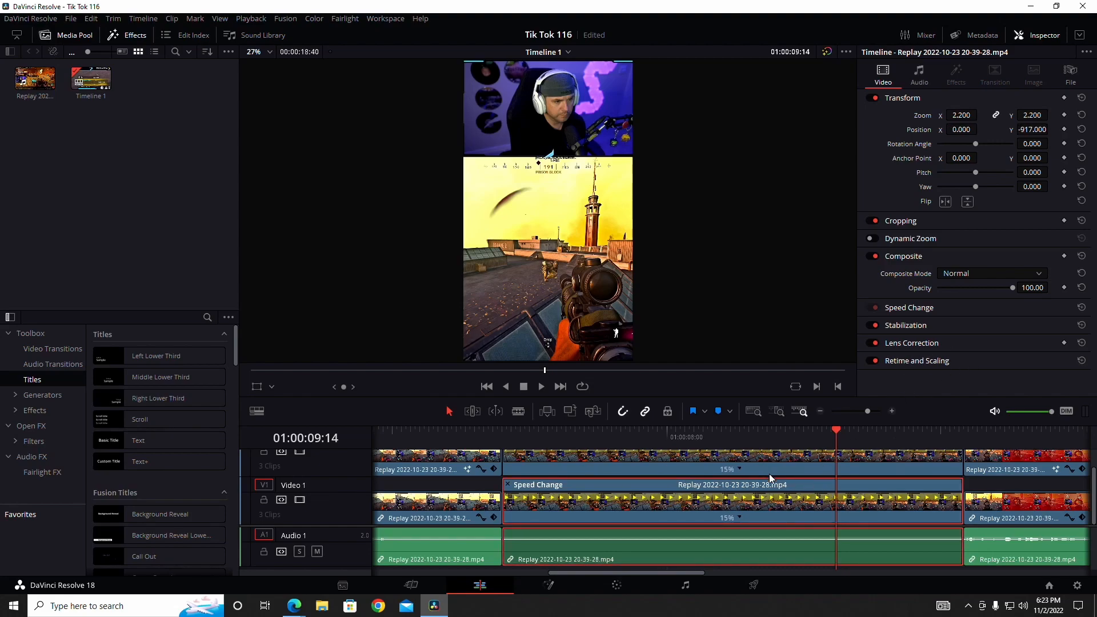
pyautogui.press('Up')
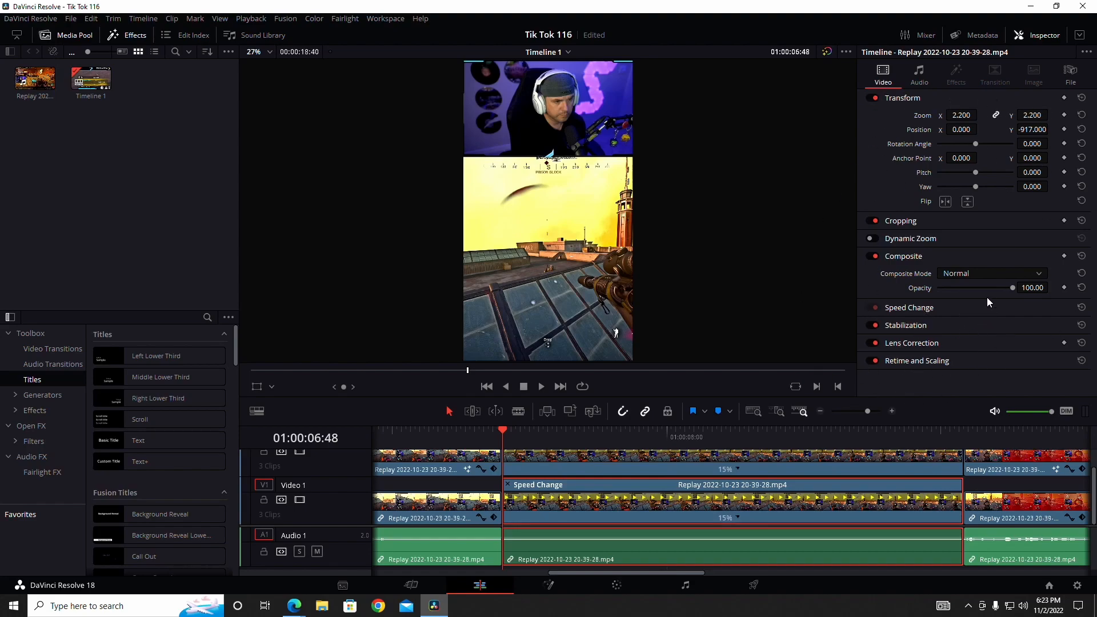
pyautogui.click(913, 360)
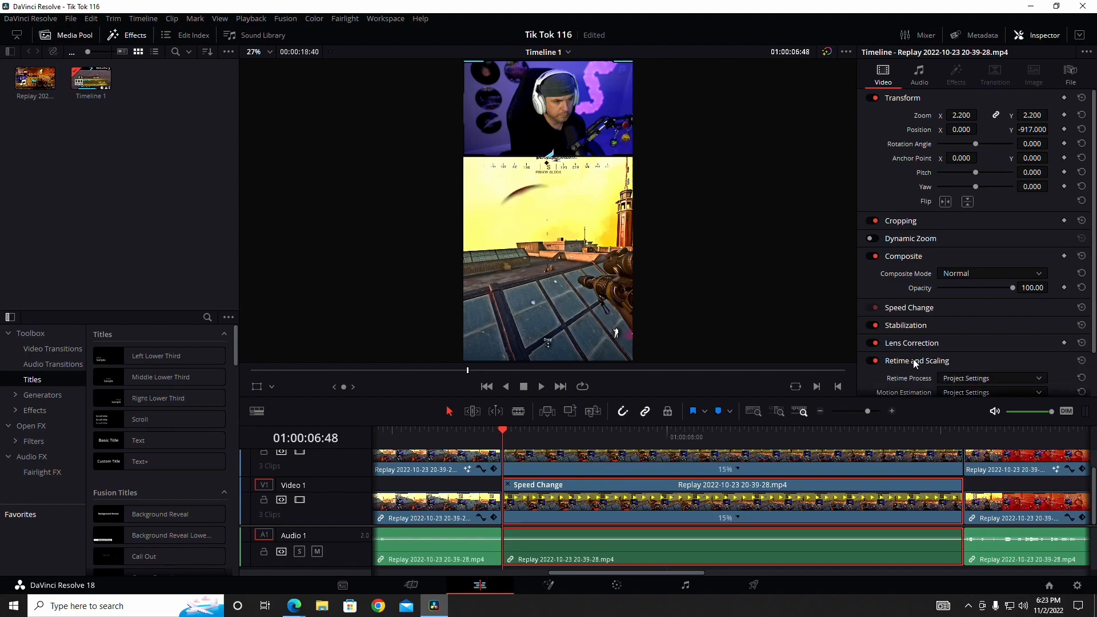
pyautogui.scroll(-2, 913, 358)
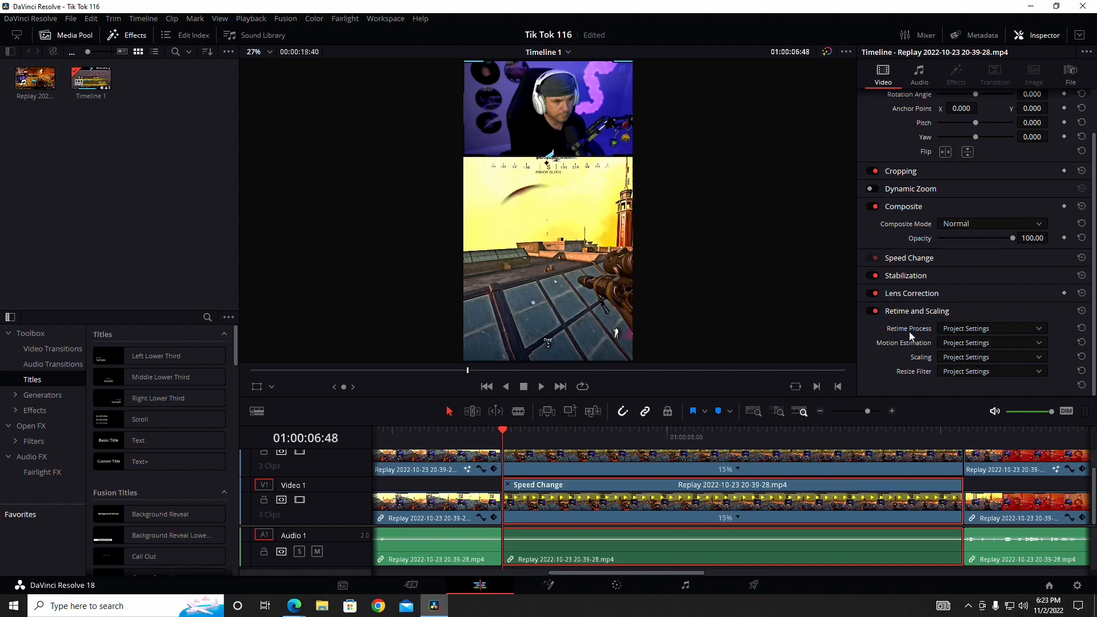
pyautogui.click(1036, 329)
pyautogui.click(966, 383)
pyautogui.click(1038, 343)
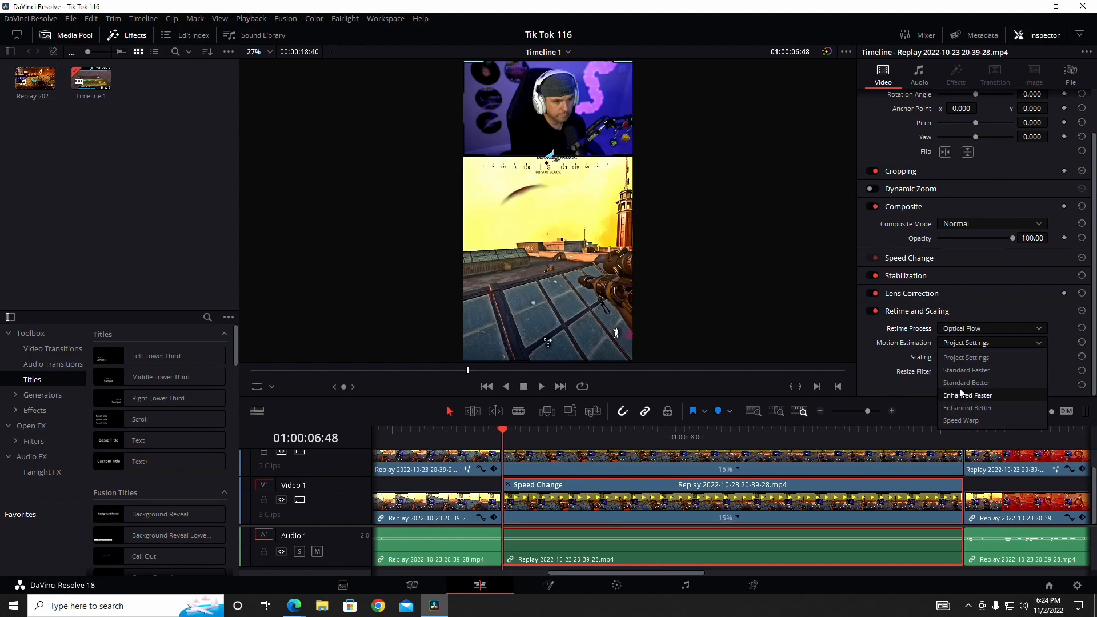
pyautogui.click(963, 409)
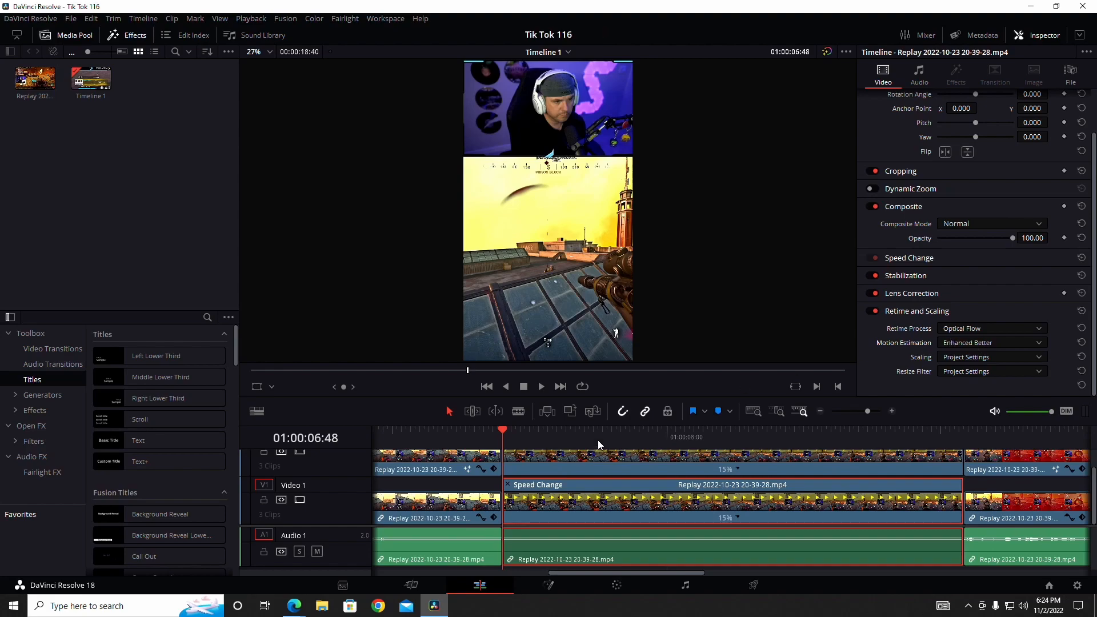
# Step: Give the slowed Video 2 segment the Optical Flow retime process and Enhanced Better motion estimation
pyautogui.moveTo(501, 427); pyautogui.dragTo(468, 438)
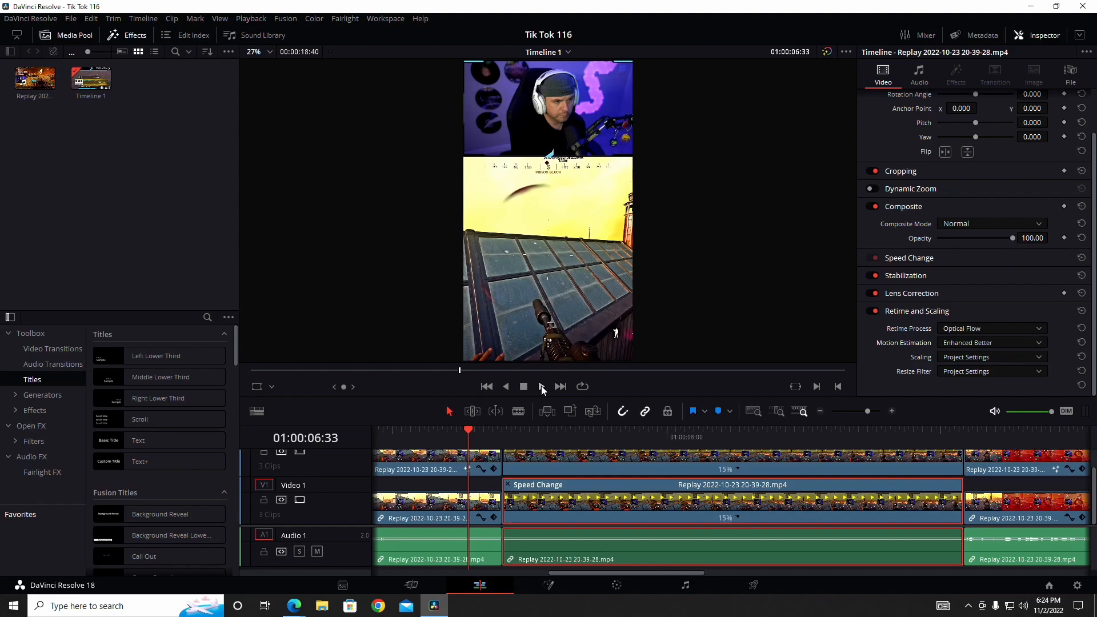
pyautogui.scroll(1, 786, 460)
pyautogui.click(787, 460)
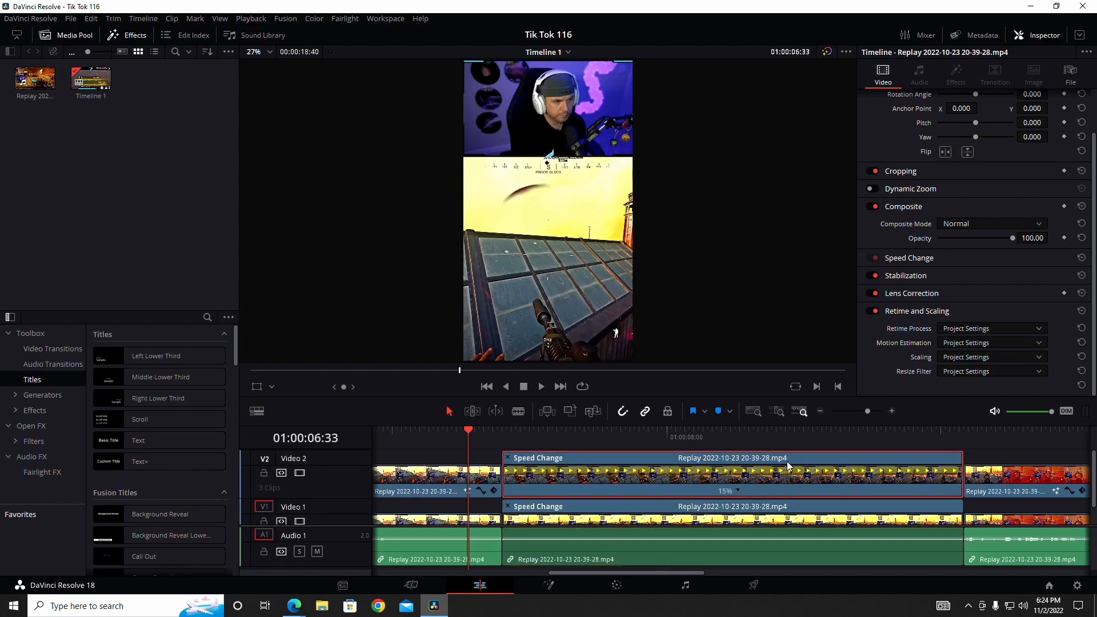
pyautogui.click(1043, 328)
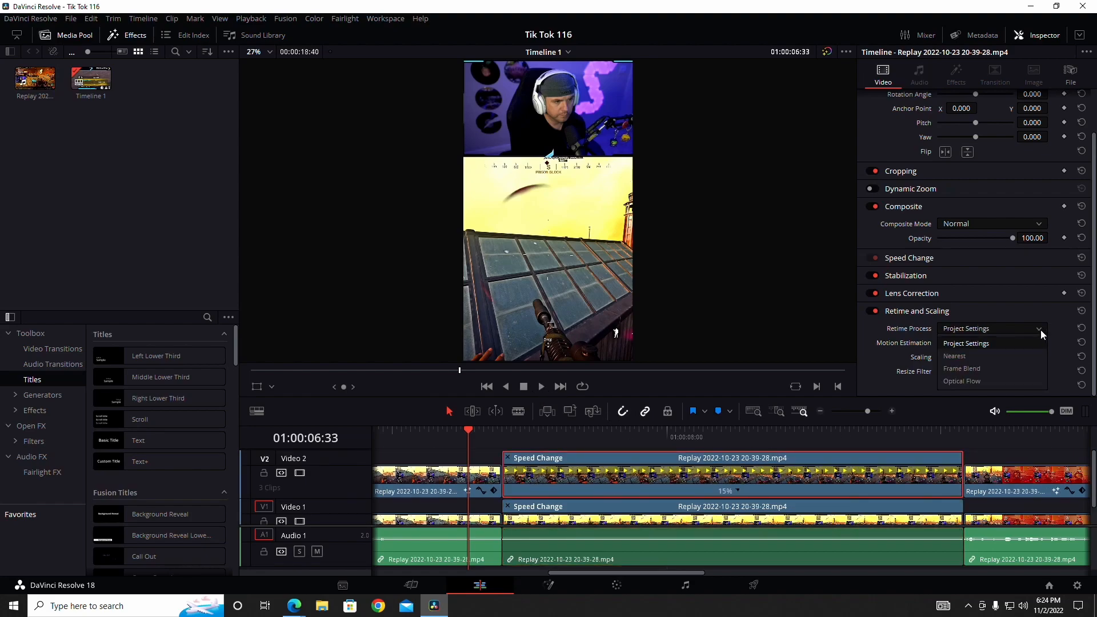
pyautogui.click(972, 381)
pyautogui.click(1042, 344)
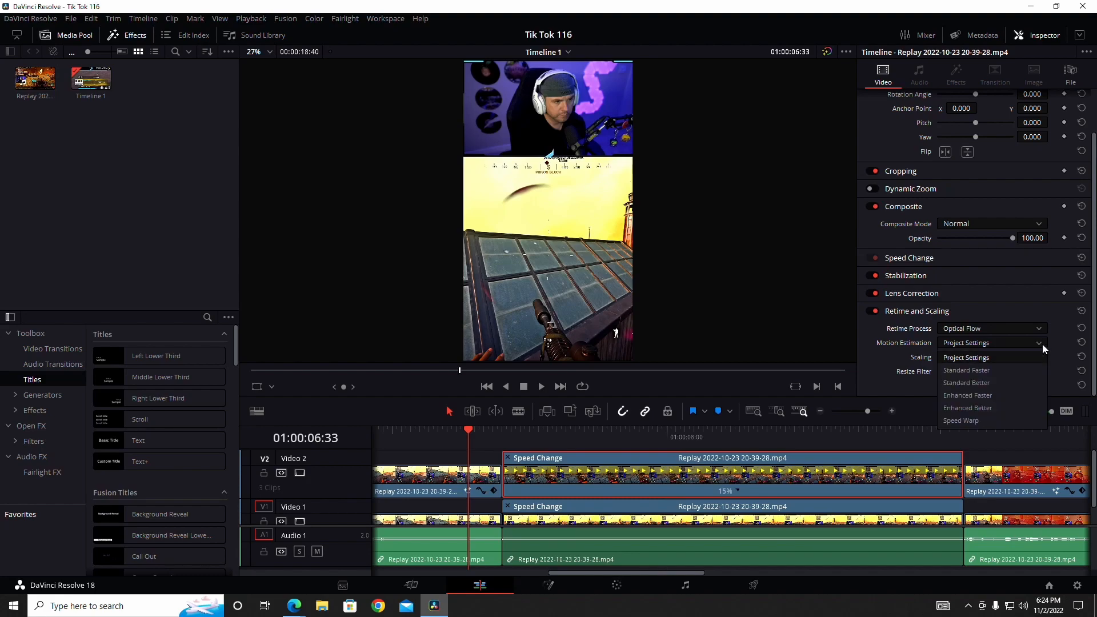
pyautogui.click(973, 408)
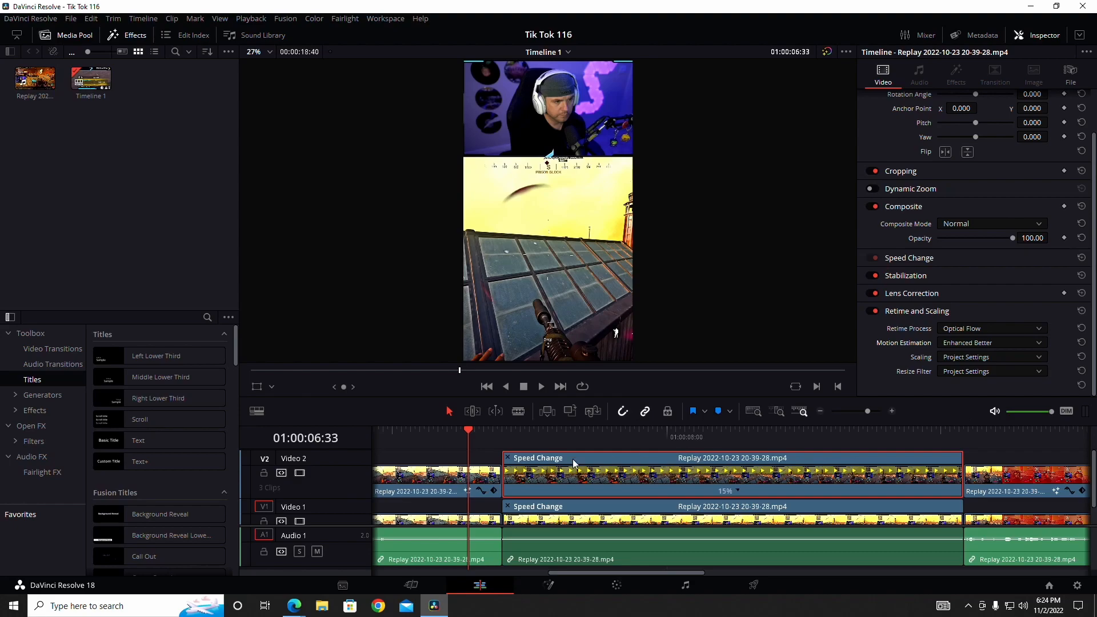
# Step: Play the timeline twice from before the slowed segment to check how smooth the optical flow slow motion looks
pyautogui.moveTo(485, 437)
pyautogui.mouseDown()
pyautogui.moveTo(540, 434)
pyautogui.moveTo(480, 443)
pyautogui.mouseUp()
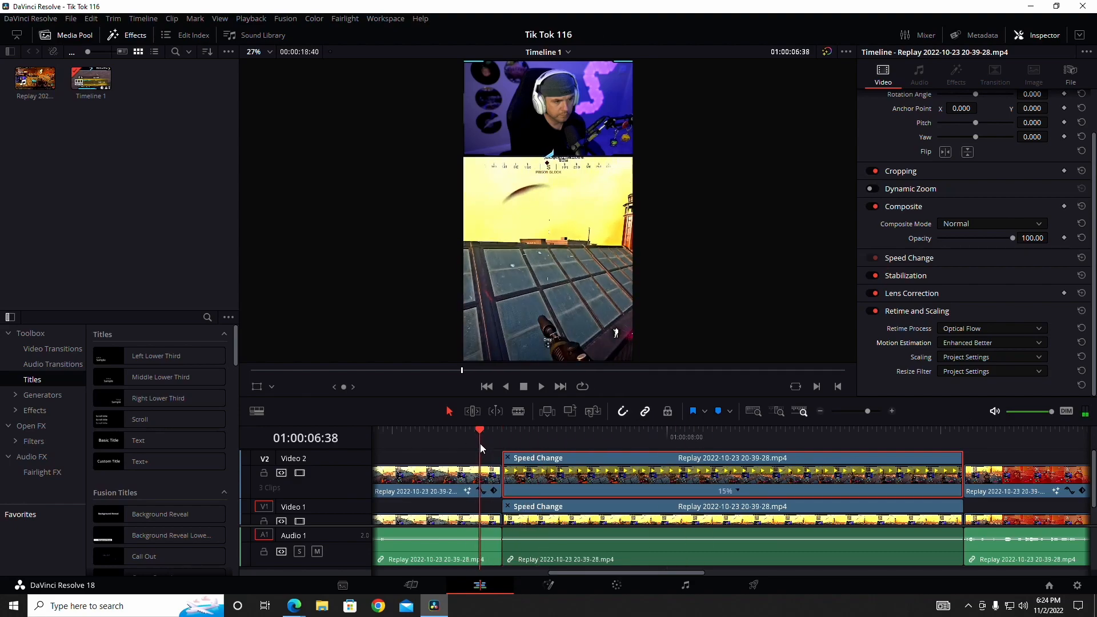
pyautogui.click(400, 434)
pyautogui.click(543, 386)
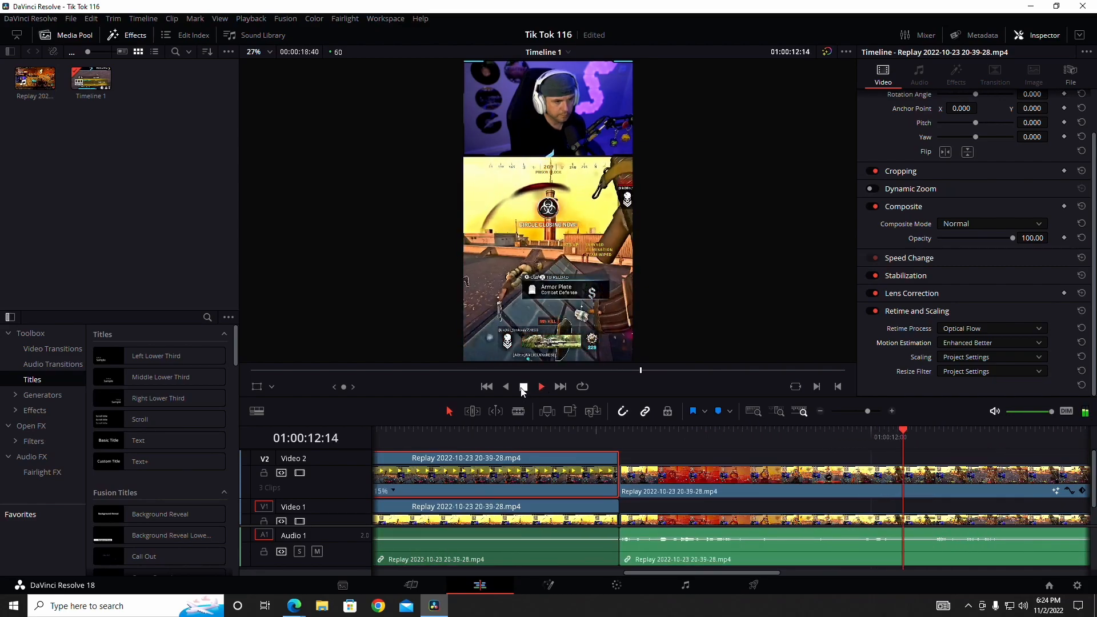
pyautogui.press('space')
pyautogui.moveTo(704, 571); pyautogui.dragTo(616, 571)
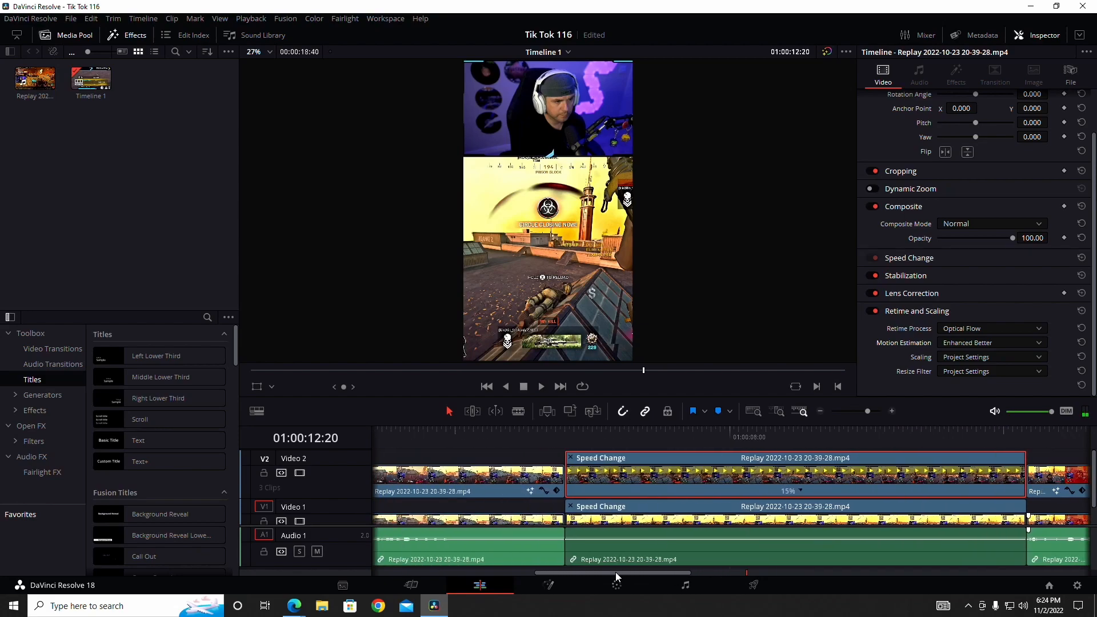
pyautogui.click(525, 431)
pyautogui.click(540, 386)
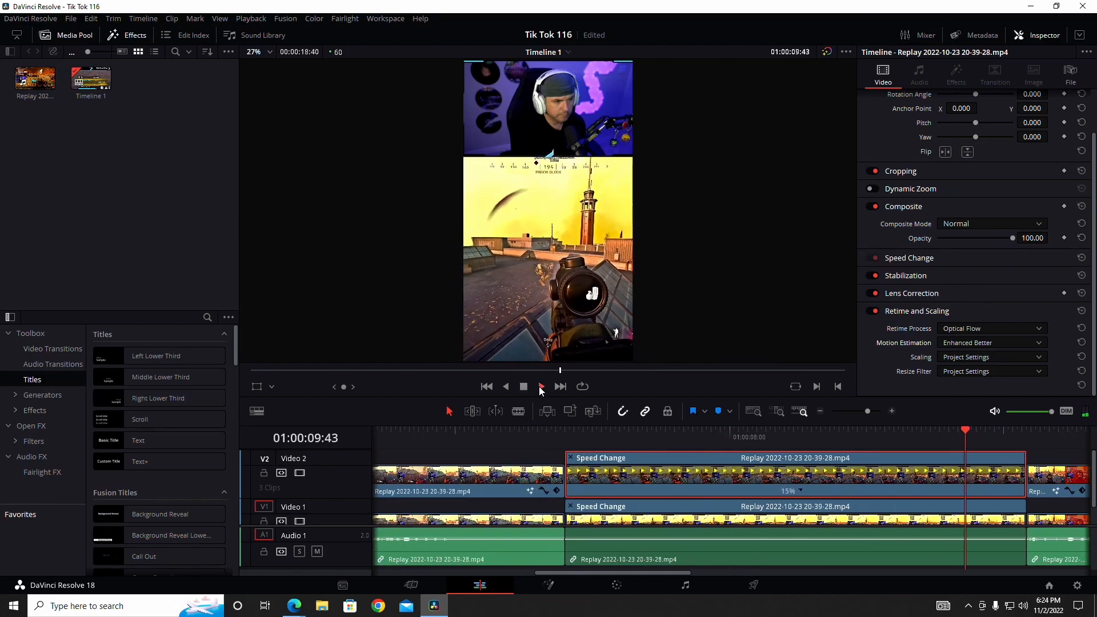
pyautogui.click(540, 386)
# Step: Scrub through the slowed segment to 01:00:08:25 and examine the gun and hand closely in the viewer for frame artifacts
pyautogui.click(514, 438)
pyautogui.moveTo(513, 436); pyautogui.dragTo(787, 444)
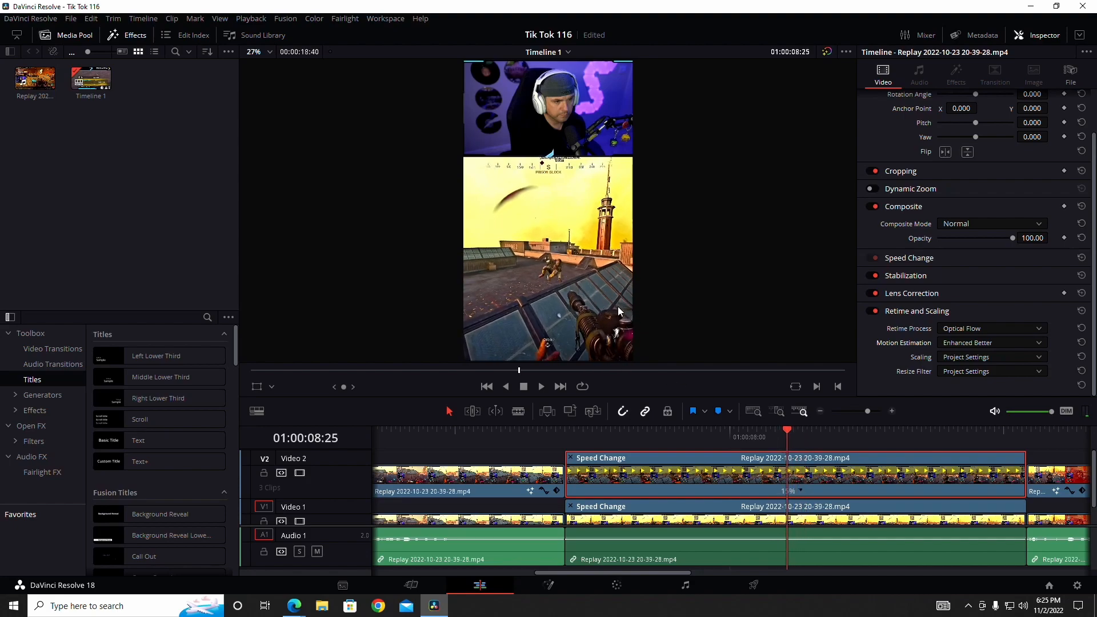
pyautogui.scroll(5, 582, 313)
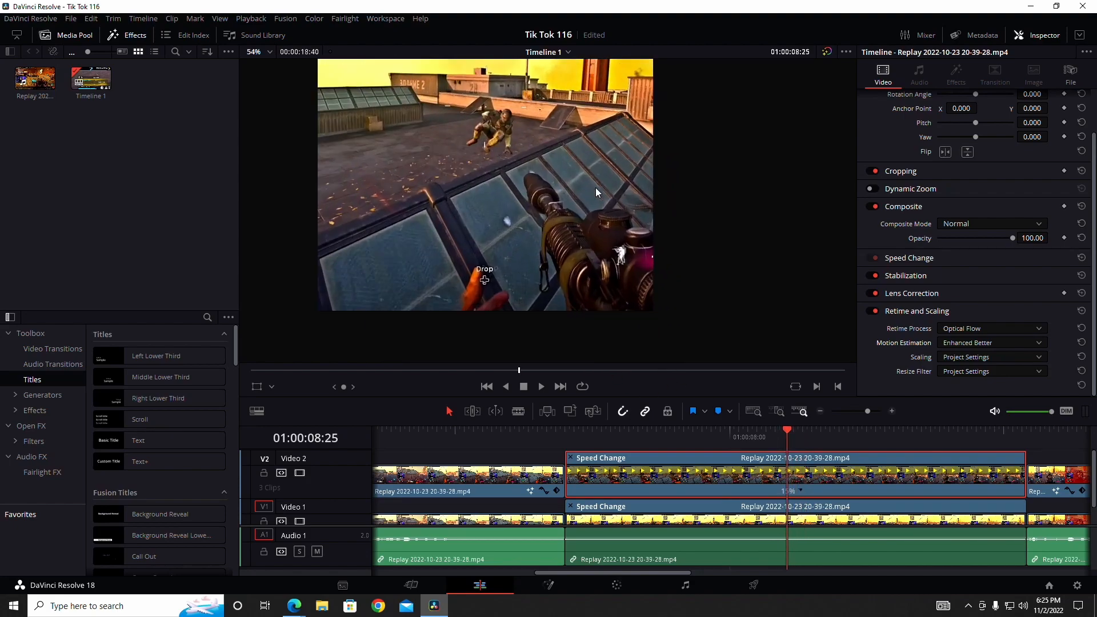
pyautogui.moveTo(574, 214); pyautogui.dragTo(589, 228)
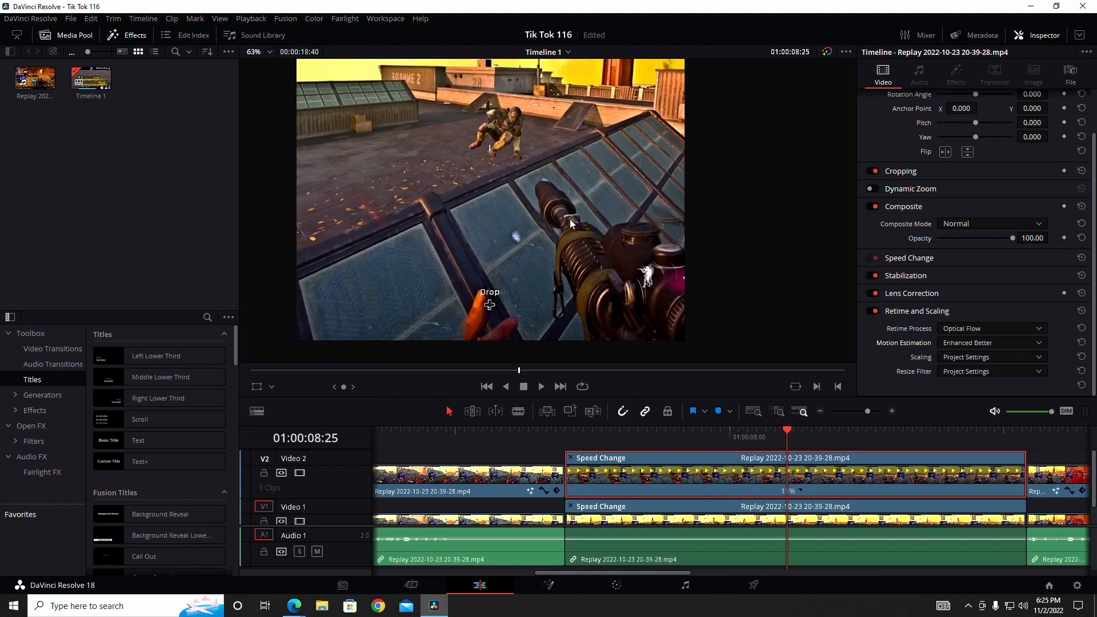
pyautogui.scroll(-6, 570, 219)
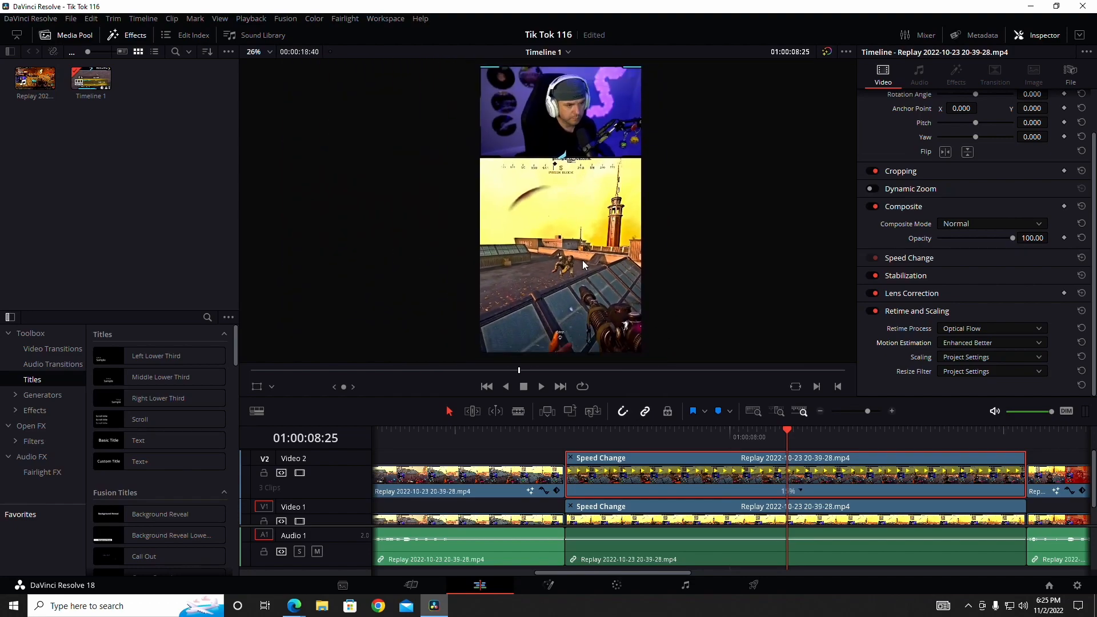
pyautogui.scroll(1, 581, 258)
# Step: Play the clip again from just before the slowed segment through into the normal-speed footage after it
pyautogui.moveTo(789, 434); pyautogui.dragTo(519, 433)
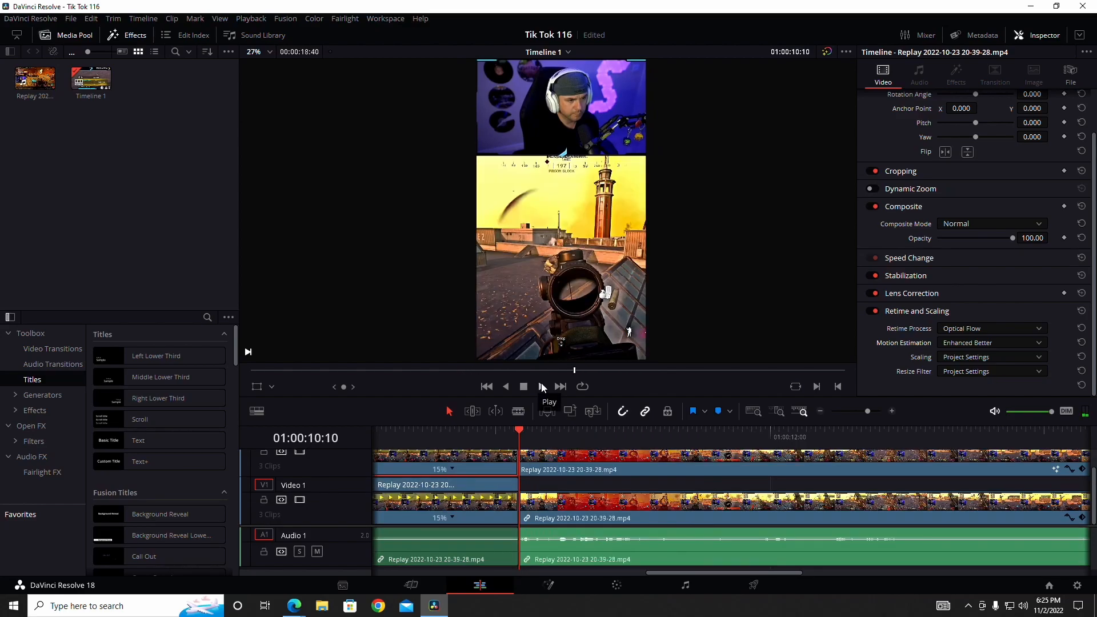
pyautogui.click(542, 387)
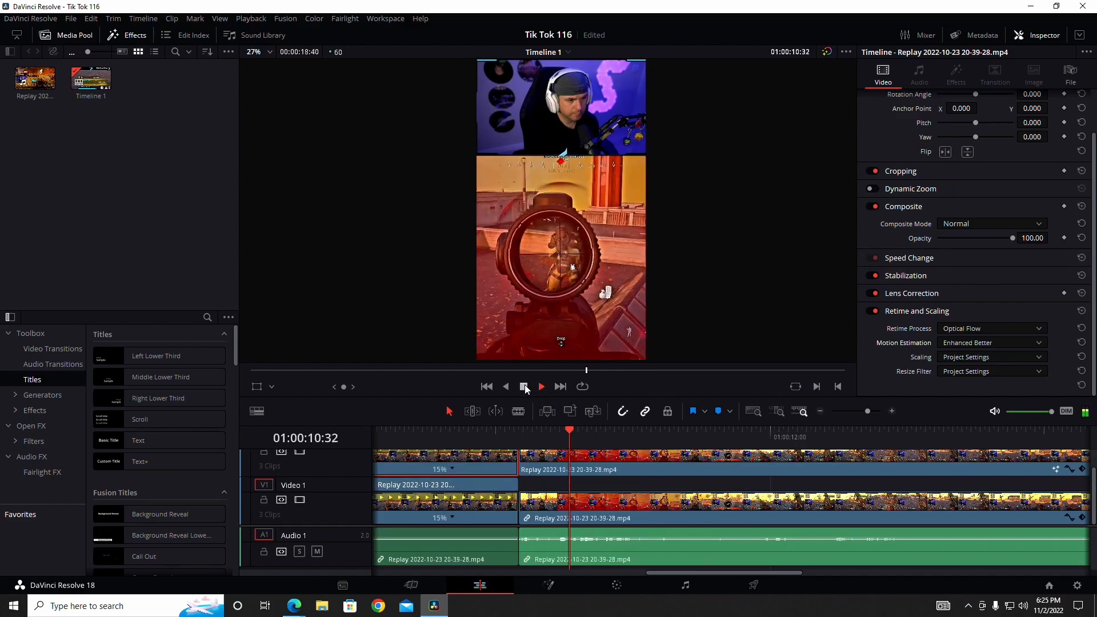
pyautogui.click(524, 386)
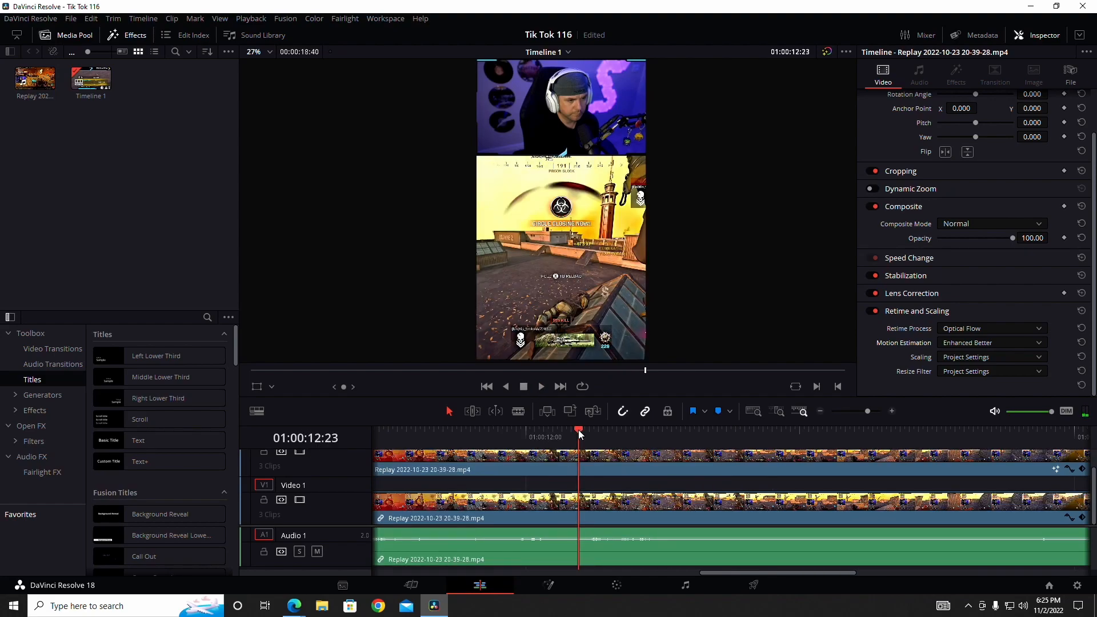
# Step: Split the clips on both video tracks at 01:00:12:55 and delete everything after the cut, including the linked audio
pyautogui.moveTo(578, 432); pyautogui.dragTo(654, 434)
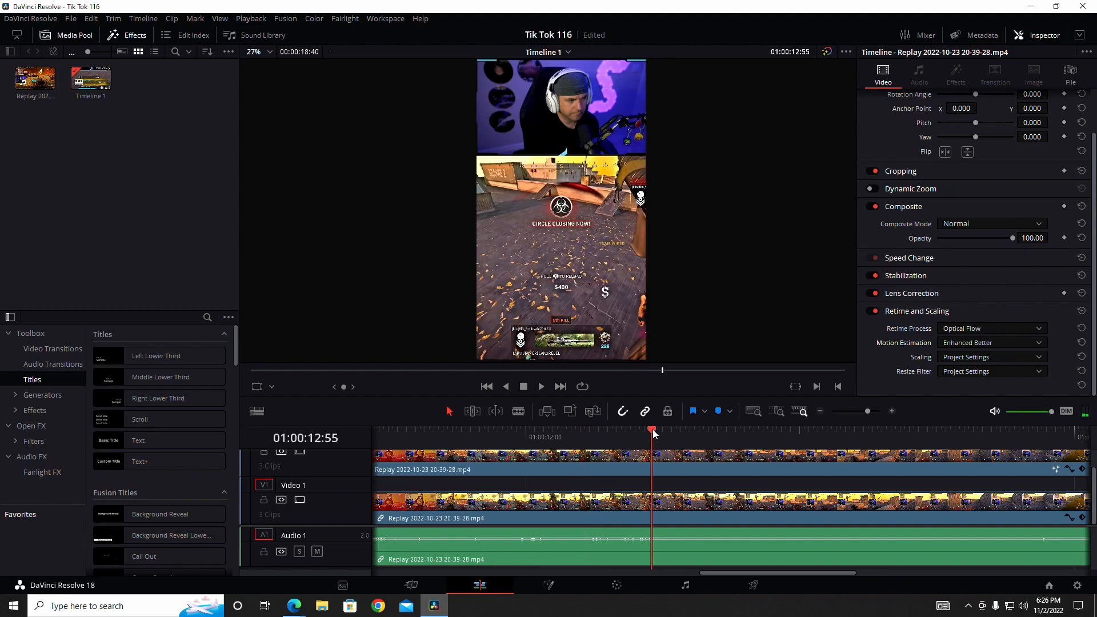
pyautogui.press('b')
pyautogui.click(652, 460)
pyautogui.click(654, 502)
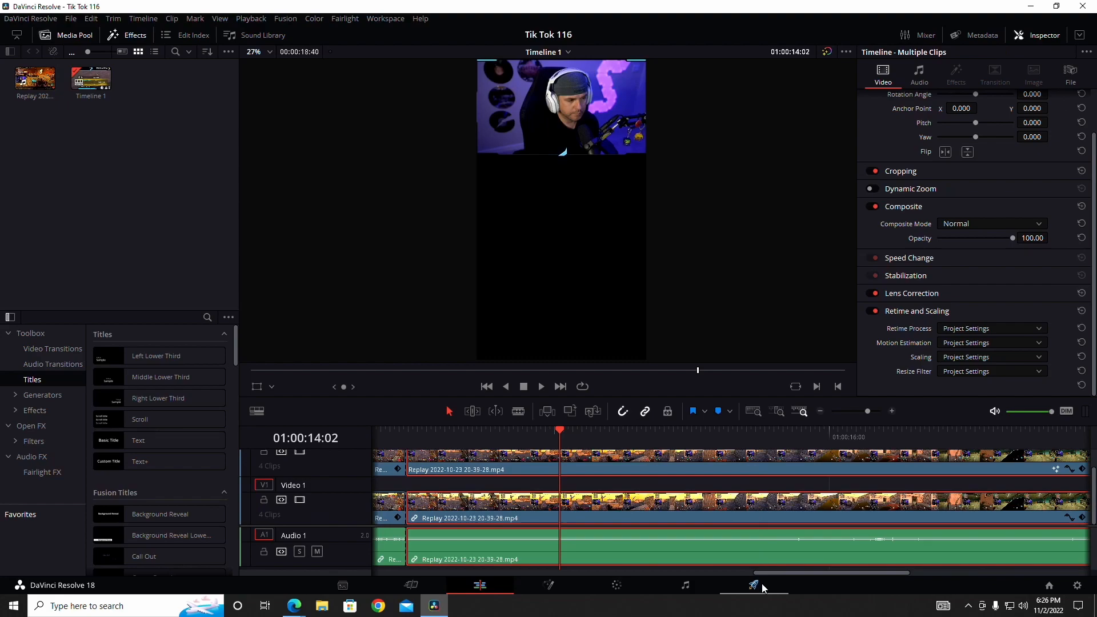
pyautogui.press('Delete')
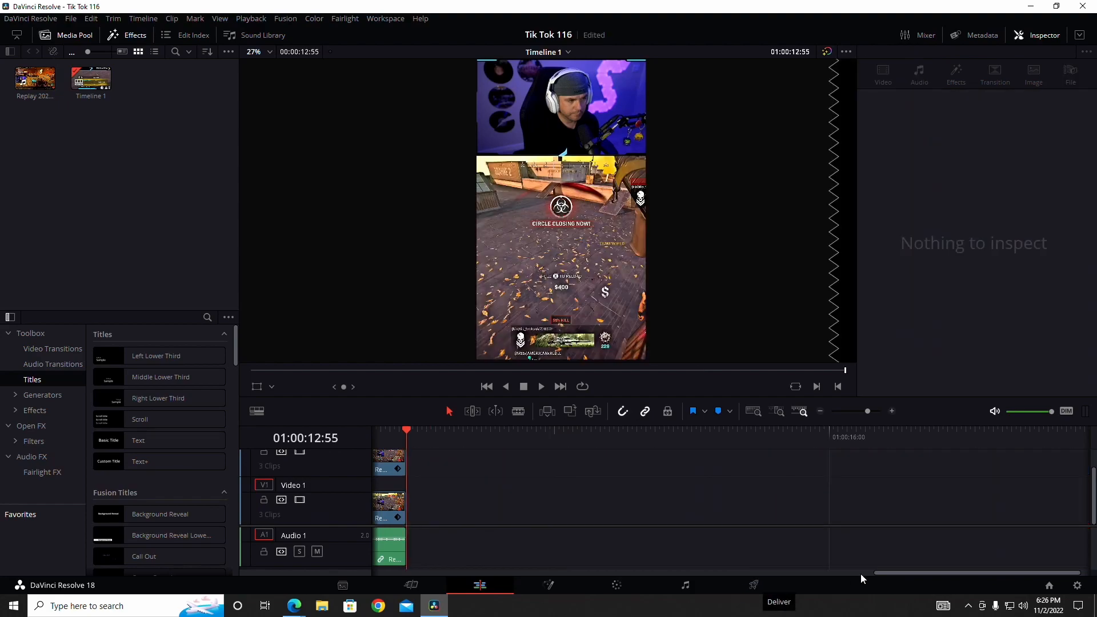
# Step: Return to just before the slowed segment and play the trimmed timeline from there
pyautogui.hotkey('ctrl', 'z')
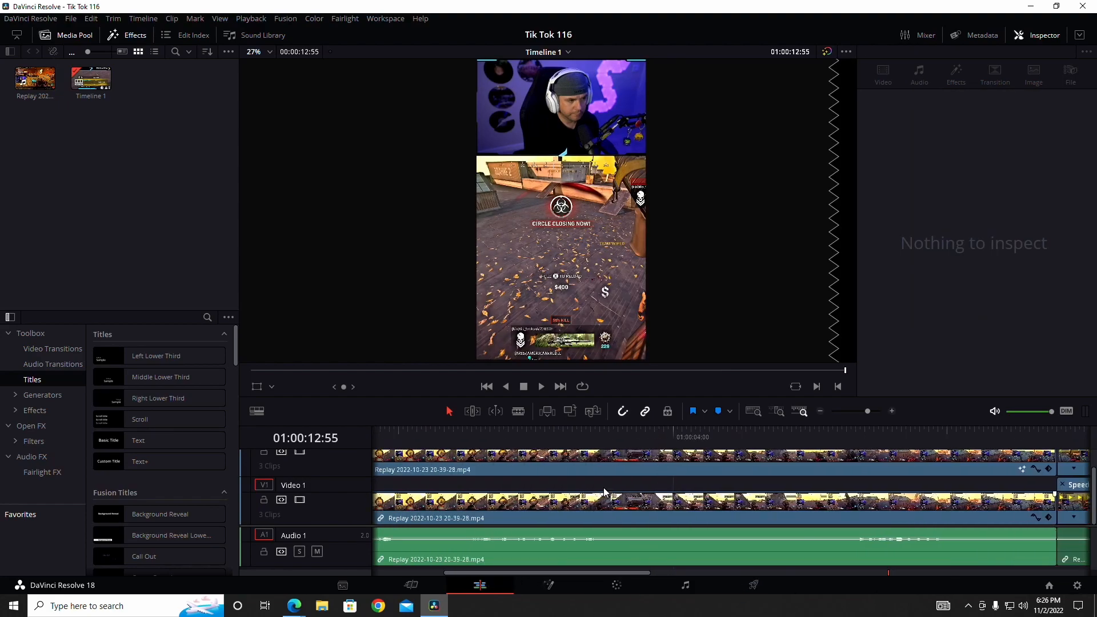
pyautogui.moveTo(520, 574); pyautogui.dragTo(675, 573)
pyautogui.scroll(1, 660, 498)
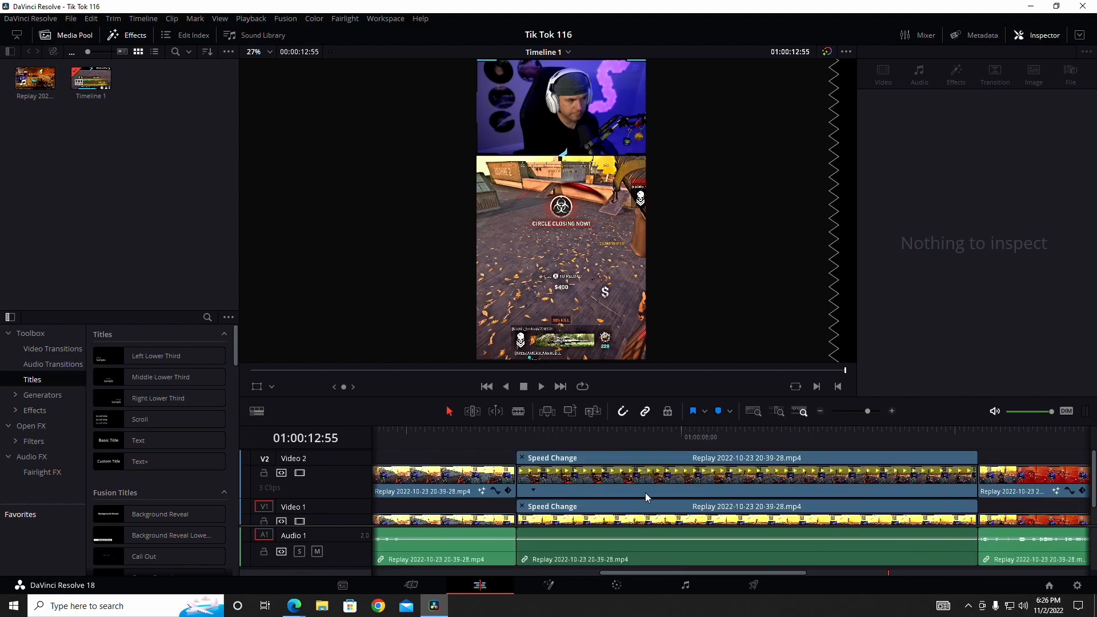
pyautogui.scroll(-1, 587, 477)
pyautogui.scroll(1, 588, 477)
pyautogui.moveTo(659, 572); pyautogui.dragTo(697, 572)
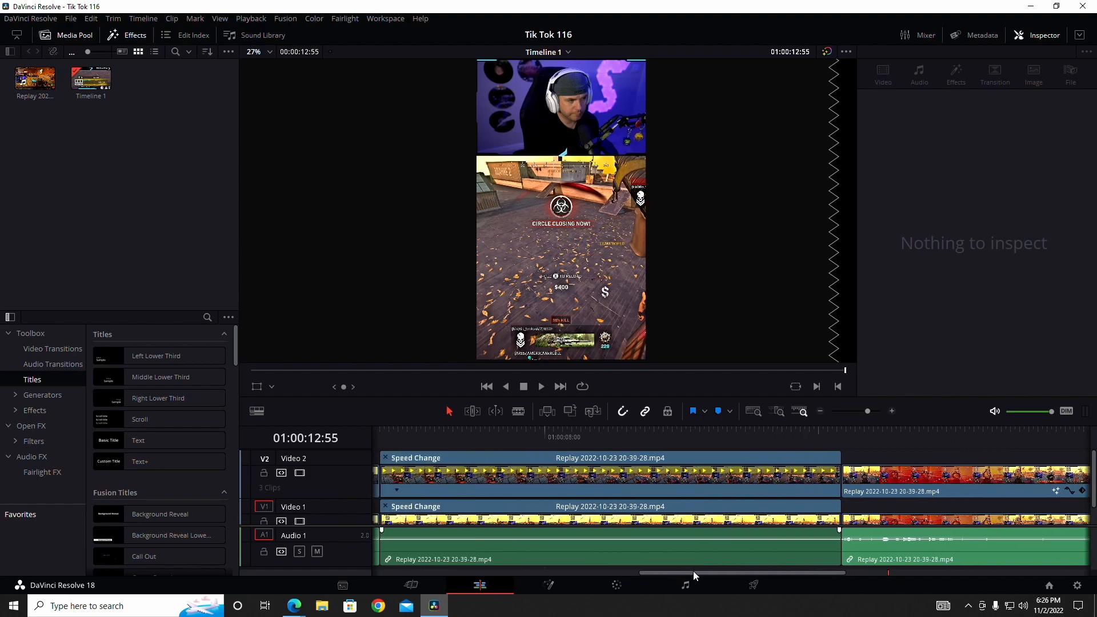
pyautogui.scroll(-1, 611, 476)
pyautogui.hscroll(-2, 610, 475)
pyautogui.click(532, 437)
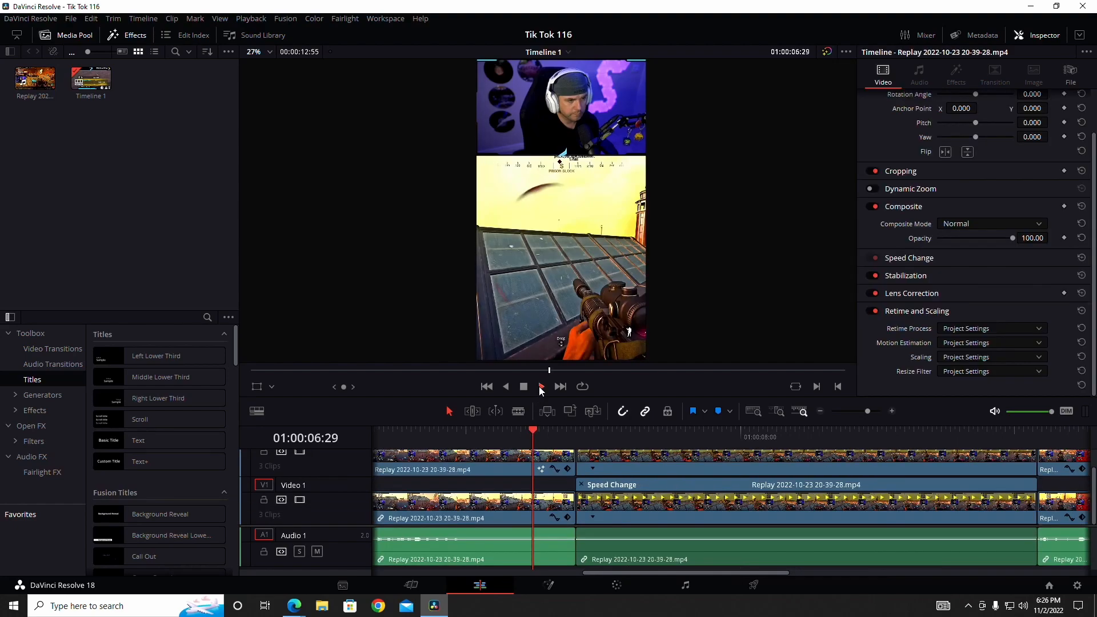